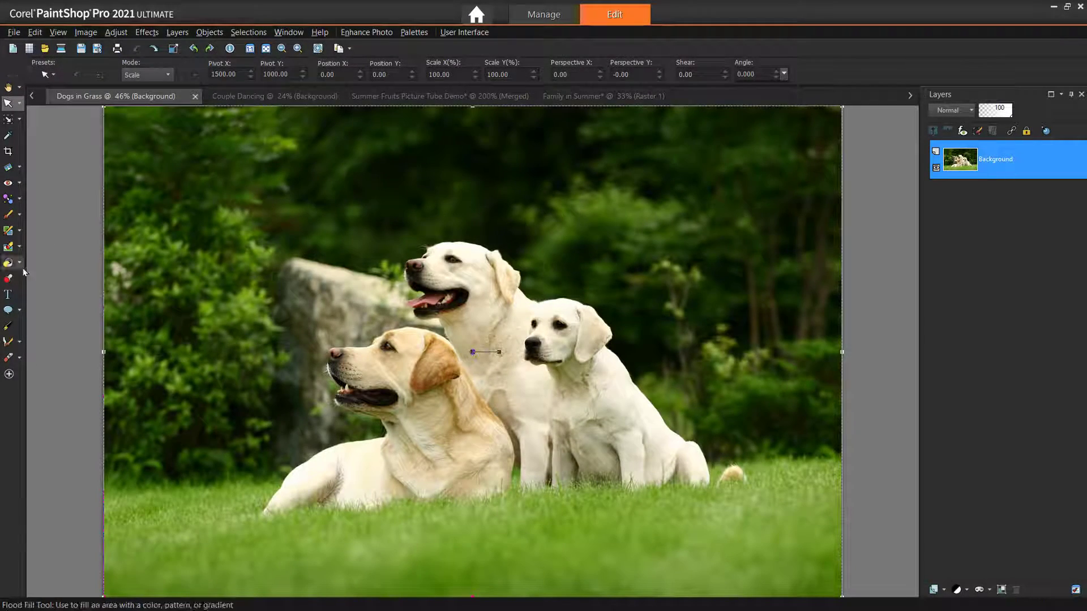
Step: Paint an orange fence under the dogs, then pick the disco ball tube for Couple Dancing
click(8, 278)
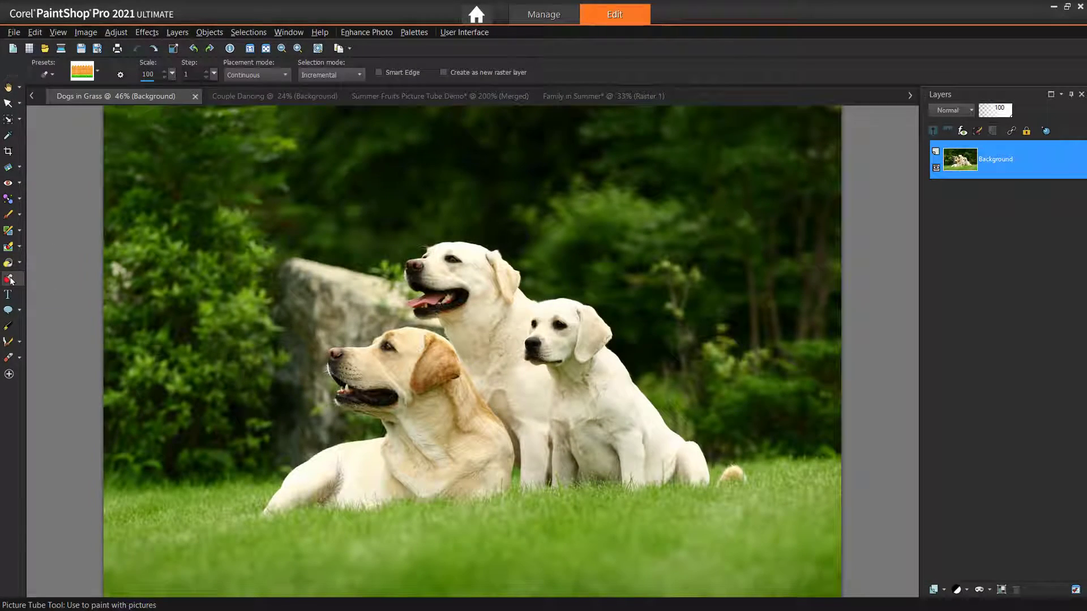
drag(105, 553, 853, 549)
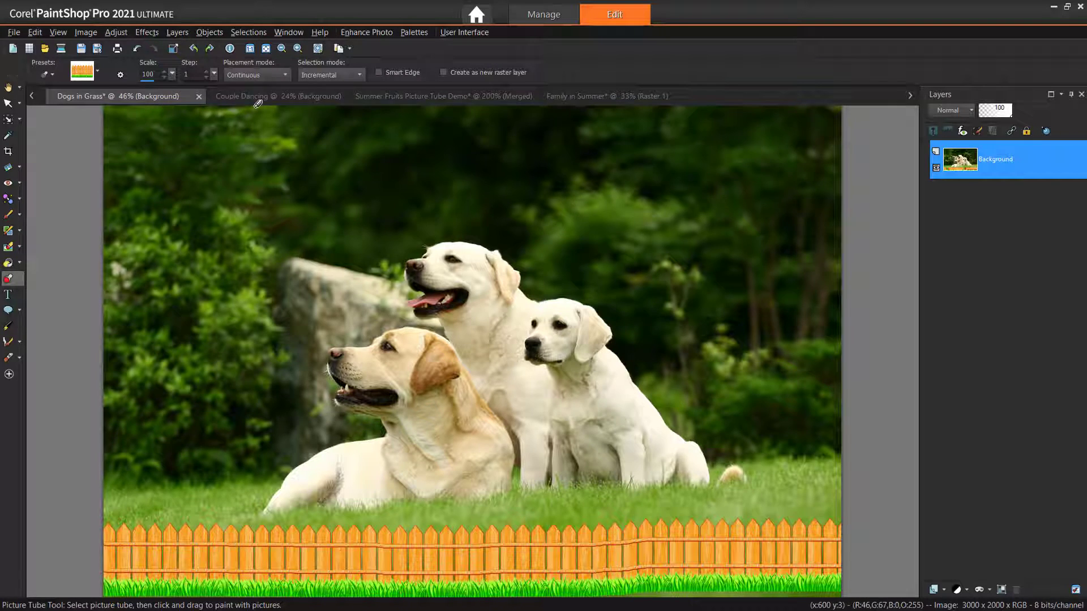
click(278, 96)
click(91, 77)
click(106, 214)
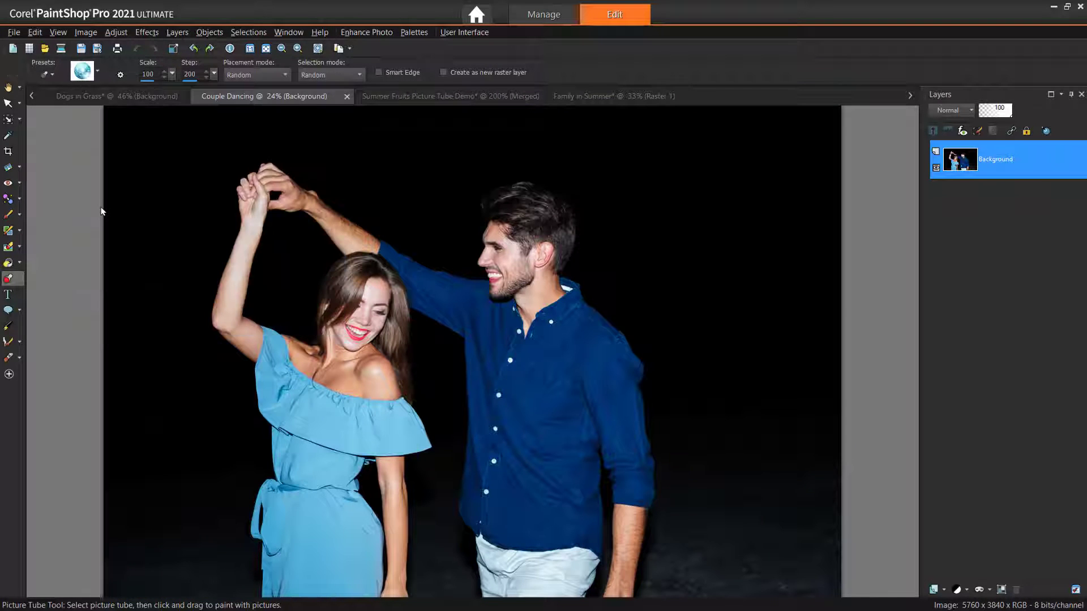
Step: Paint disco balls on new layers at lower left and along the edges, plus gold and silver stamps
click(443, 72)
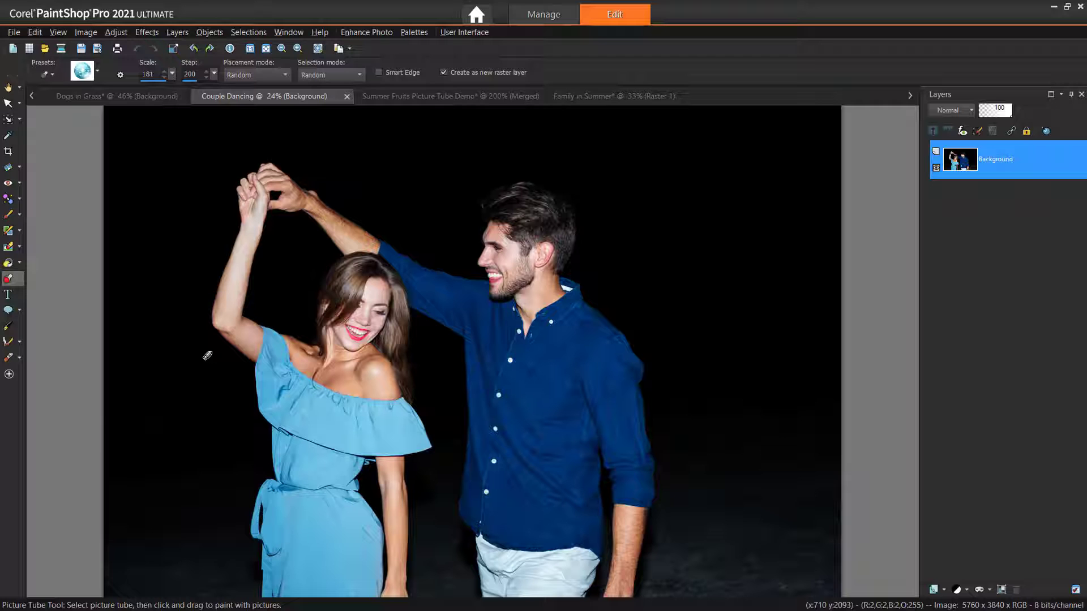
mouse_move(130, 405)
mouse_down()
mouse_move(144, 447)
mouse_move(241, 568)
mouse_up()
mouse_move(642, 109)
mouse_down()
mouse_move(810, 308)
mouse_move(787, 560)
mouse_move(606, 572)
mouse_up()
click(150, 141)
click(265, 136)
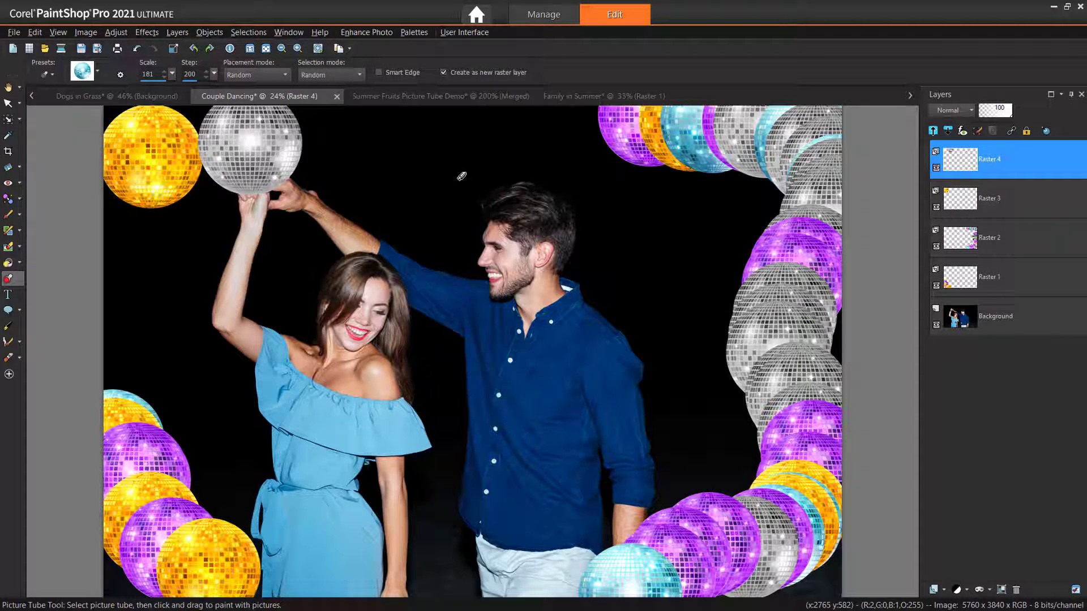
Step: On Family in Summer, choose the watermelon fruit tube with sequential image placement
click(447, 97)
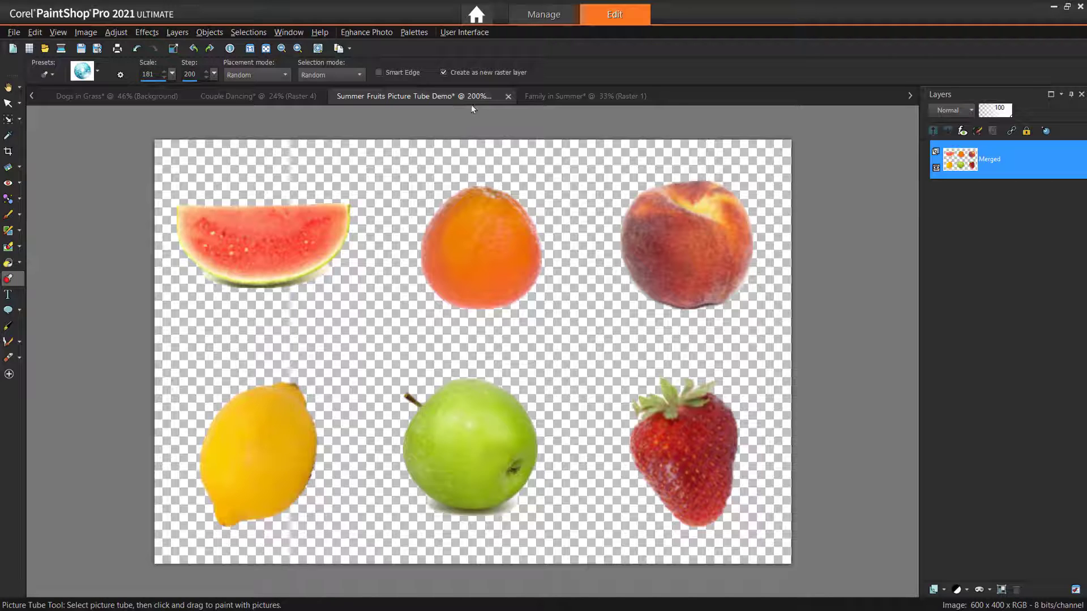
click(545, 96)
click(96, 72)
scroll(191, 184, down, 10)
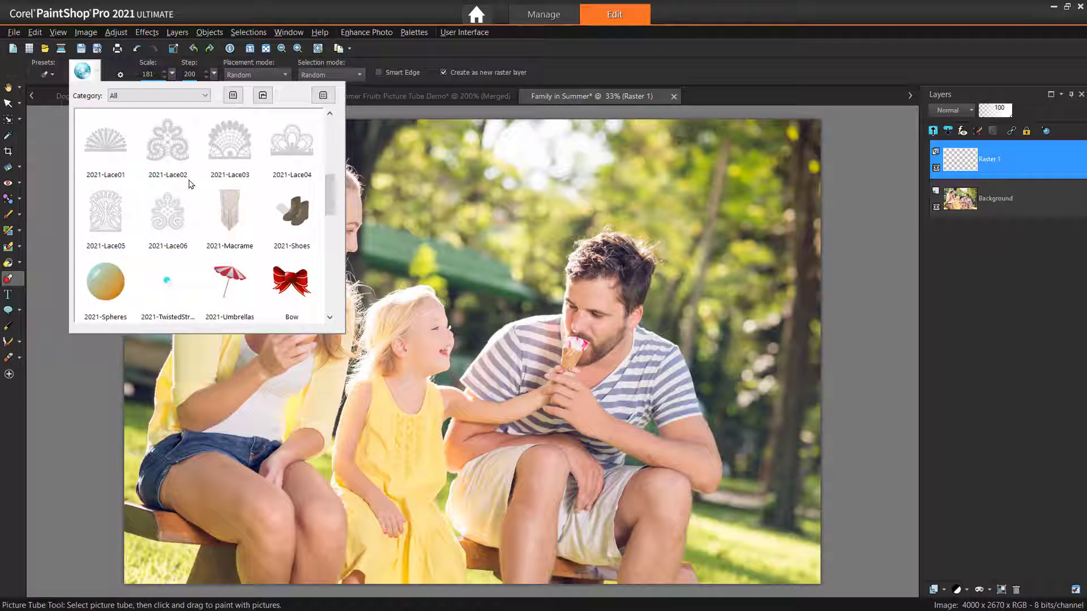
scroll(191, 184, down, 2)
click(167, 282)
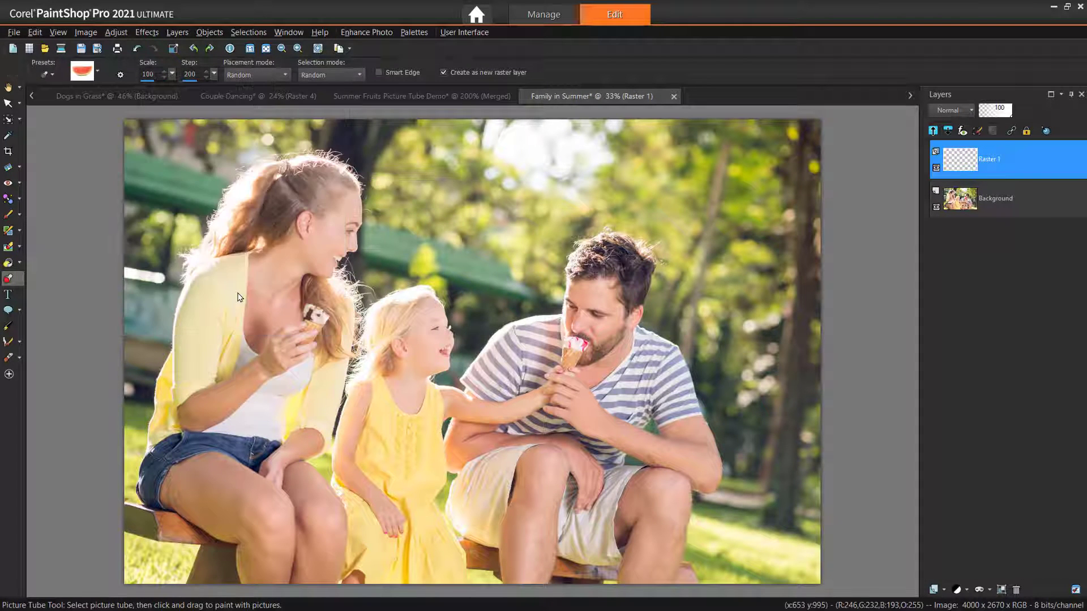
click(345, 79)
click(318, 96)
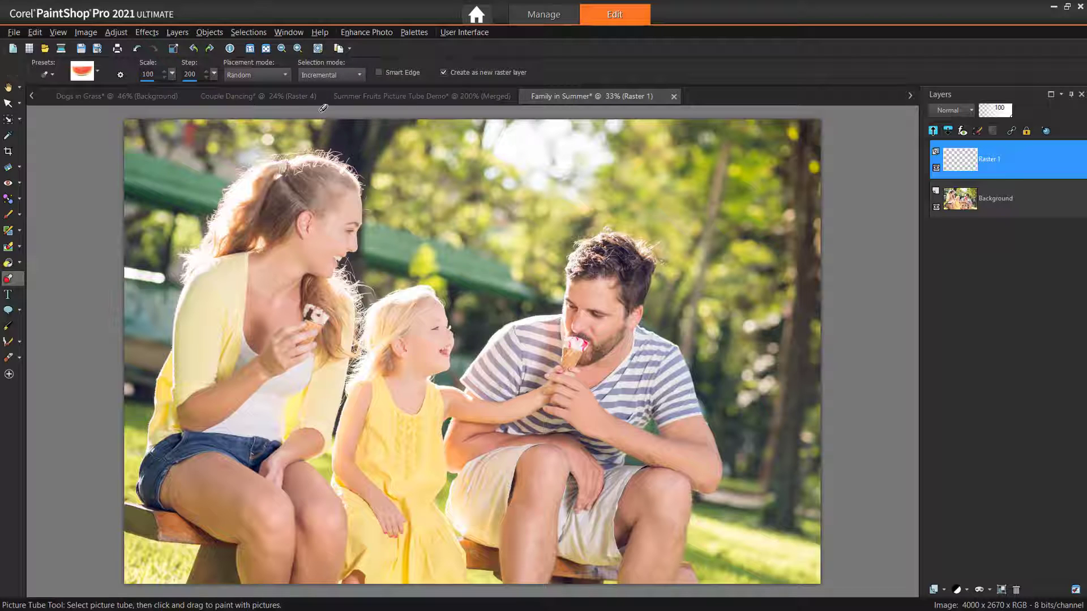
Step: Paint a row of fruit along the photo's top at scale 250, continuous placement, step 144
drag(130, 142, 252, 133)
drag(173, 74, 196, 87)
key(ctrl+z)
click(257, 89)
click(207, 77)
mouse_move(134, 139)
mouse_down()
mouse_move(677, 130)
mouse_move(765, 116)
mouse_move(821, 185)
mouse_move(816, 313)
mouse_move(787, 398)
mouse_move(792, 511)
mouse_move(706, 569)
mouse_move(292, 558)
mouse_move(143, 570)
mouse_move(144, 233)
mouse_move(126, 149)
mouse_up()
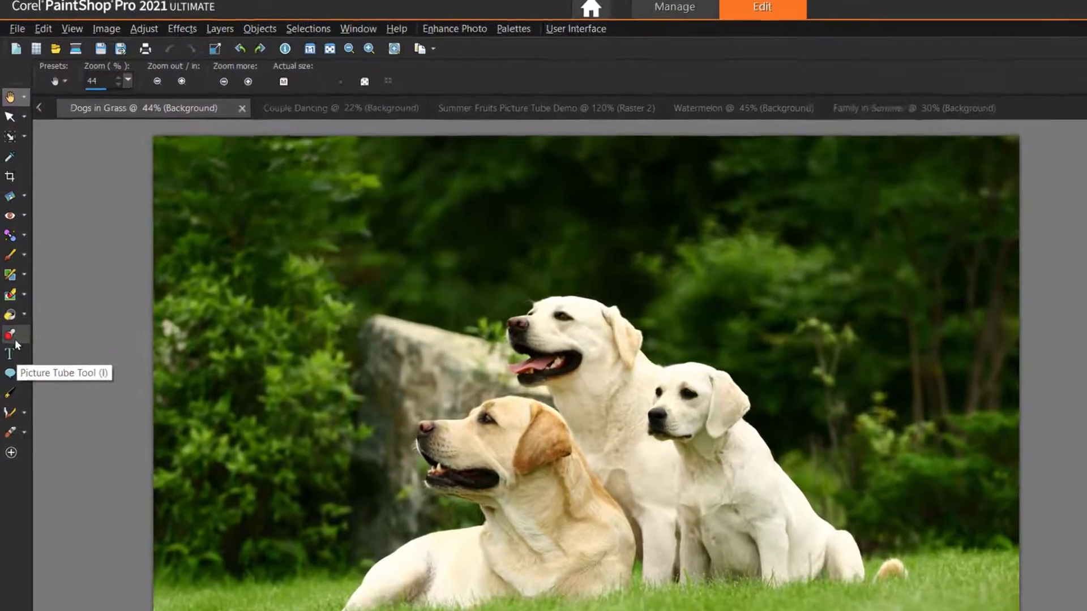
click(11, 286)
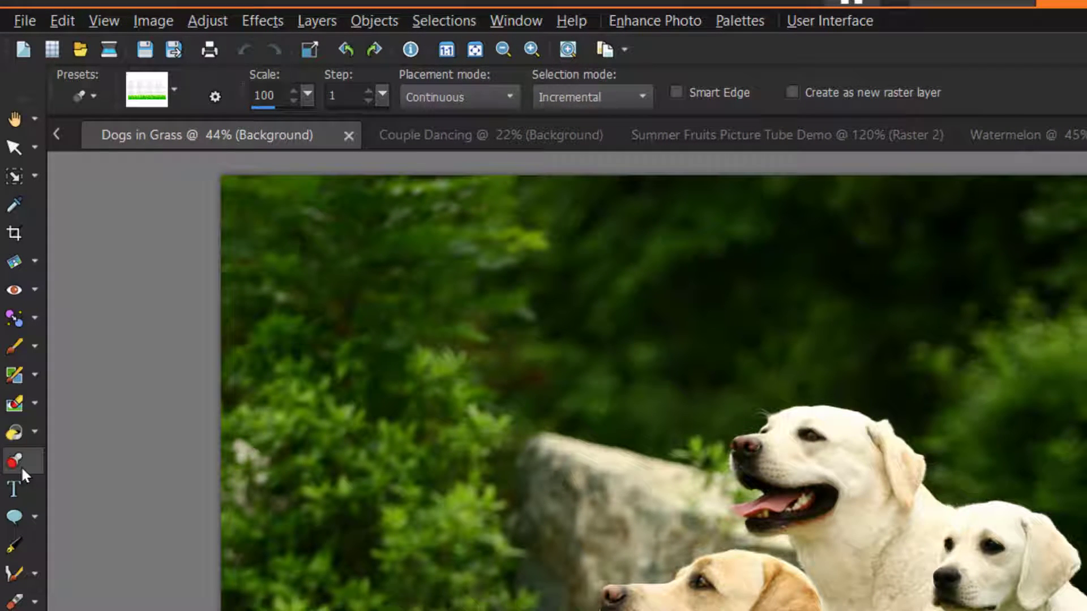
Step: Paint a white picket fence with grass along the dog photo's bottom using the 2021-Fence02 tube
click(154, 92)
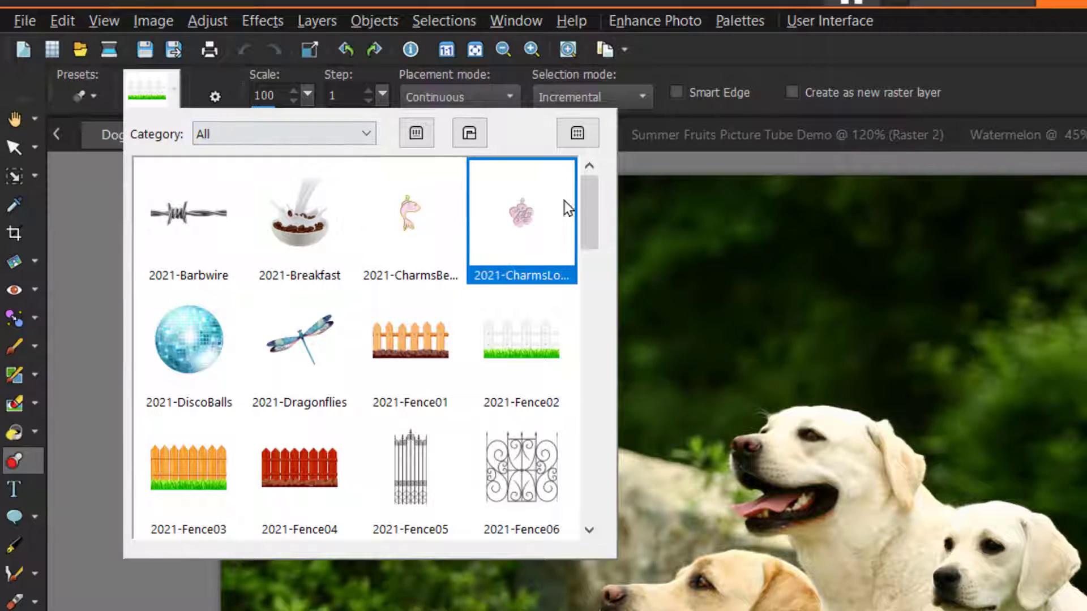
drag(589, 211, 568, 226)
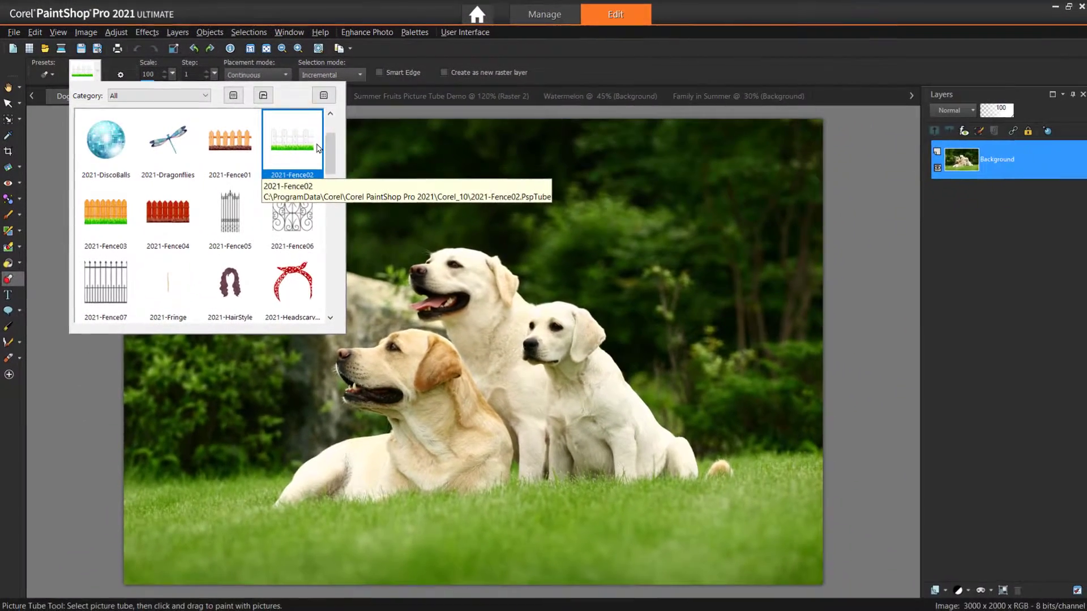
drag(330, 156, 327, 139)
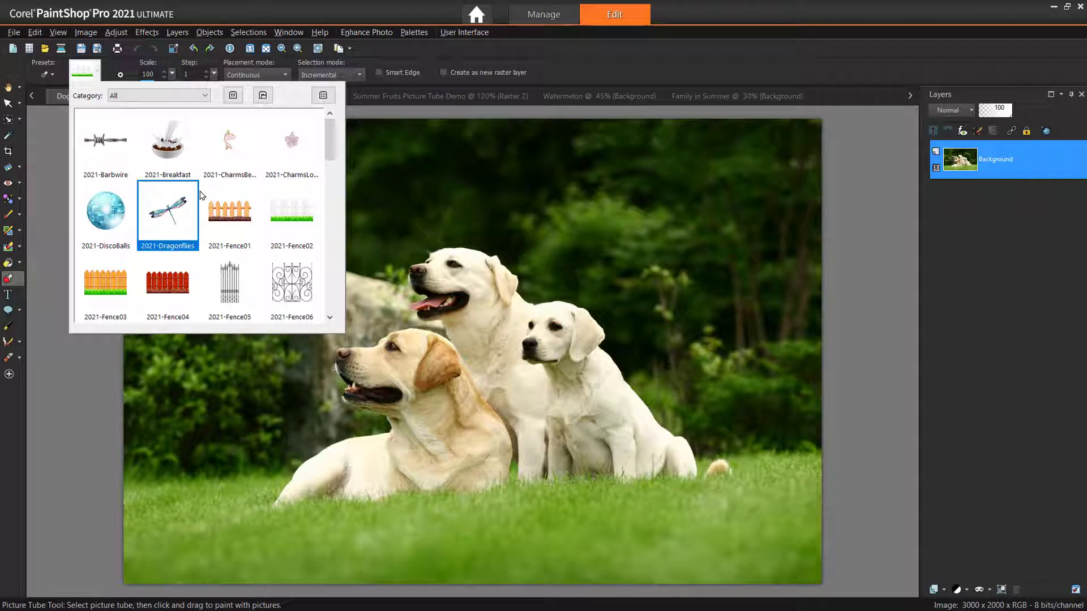
click(292, 220)
mouse_move(127, 501)
mouse_down()
mouse_move(611, 503)
mouse_move(821, 473)
mouse_up()
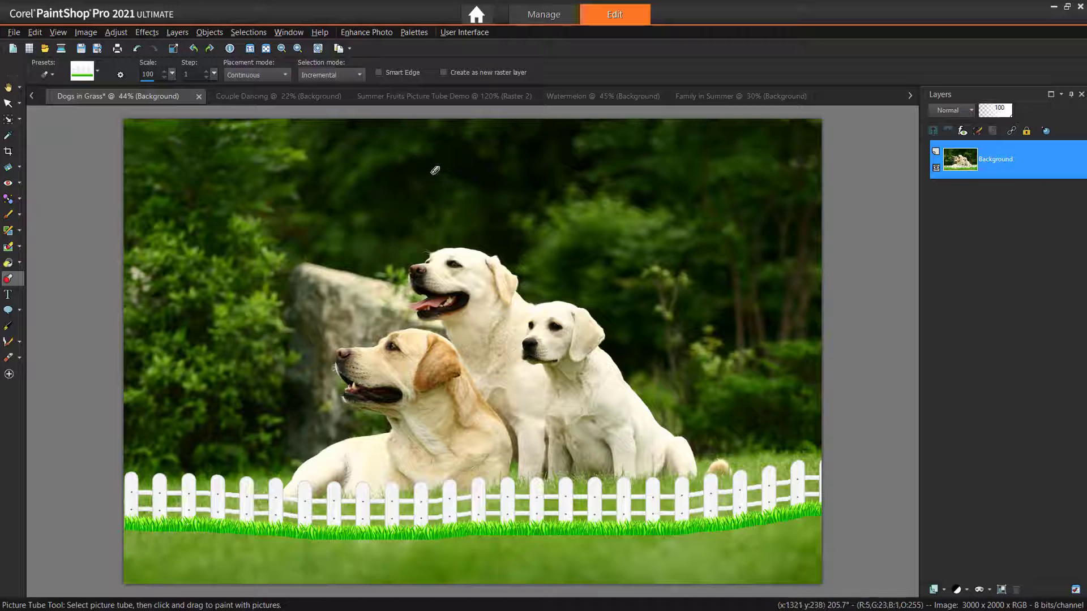
Step: Switch to the Couple Dancing photo and load the 2021-DiscoBalls picture tube
click(309, 99)
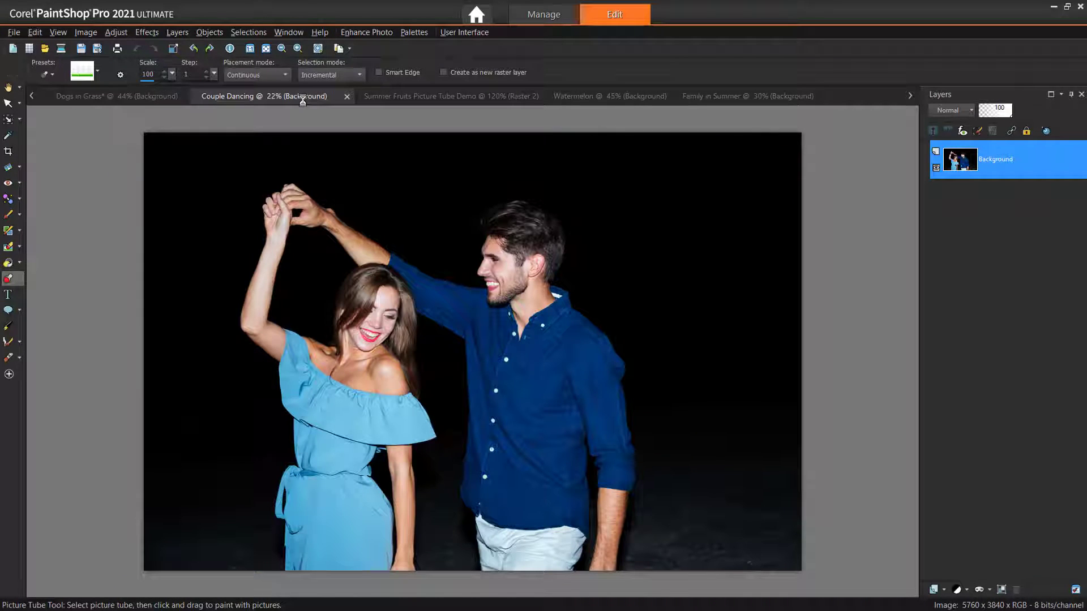
click(86, 72)
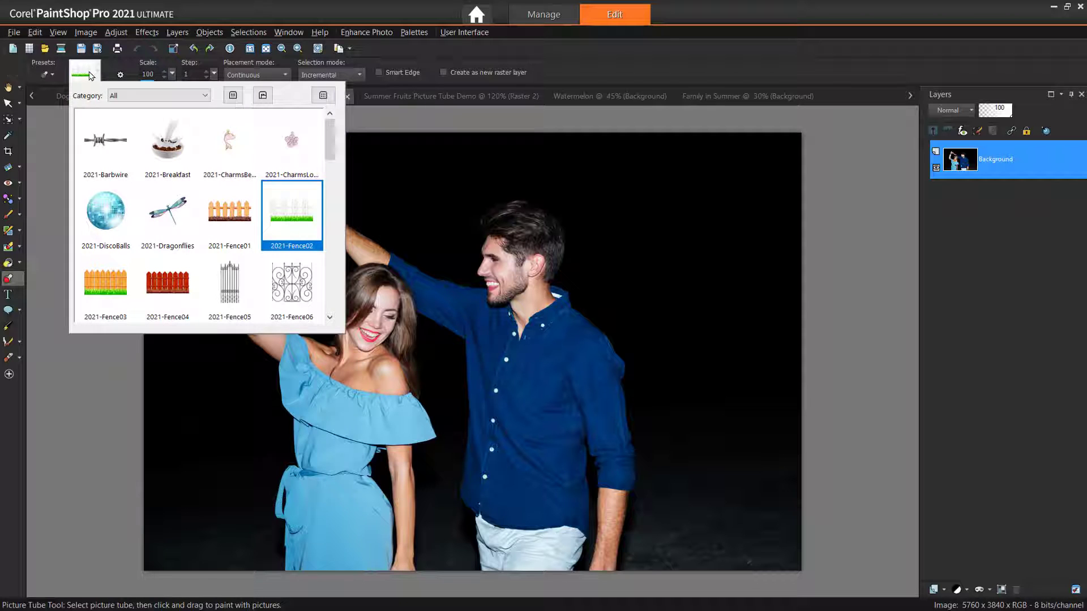
click(113, 219)
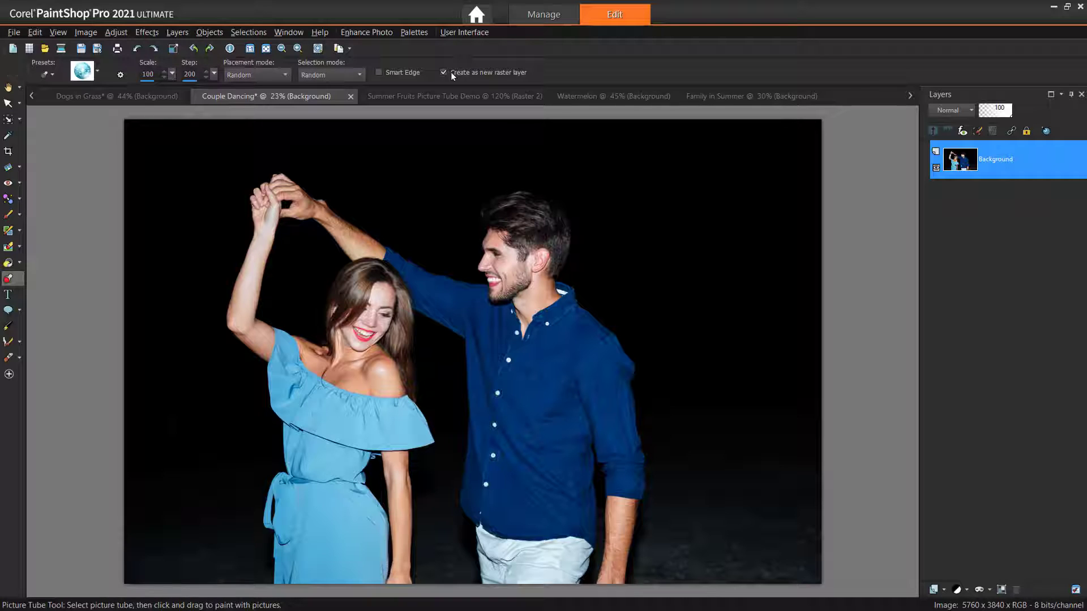
Step: Stamp a purple disco ball and a right-edge column, then two small scale-34 balls at top-left
click(798, 166)
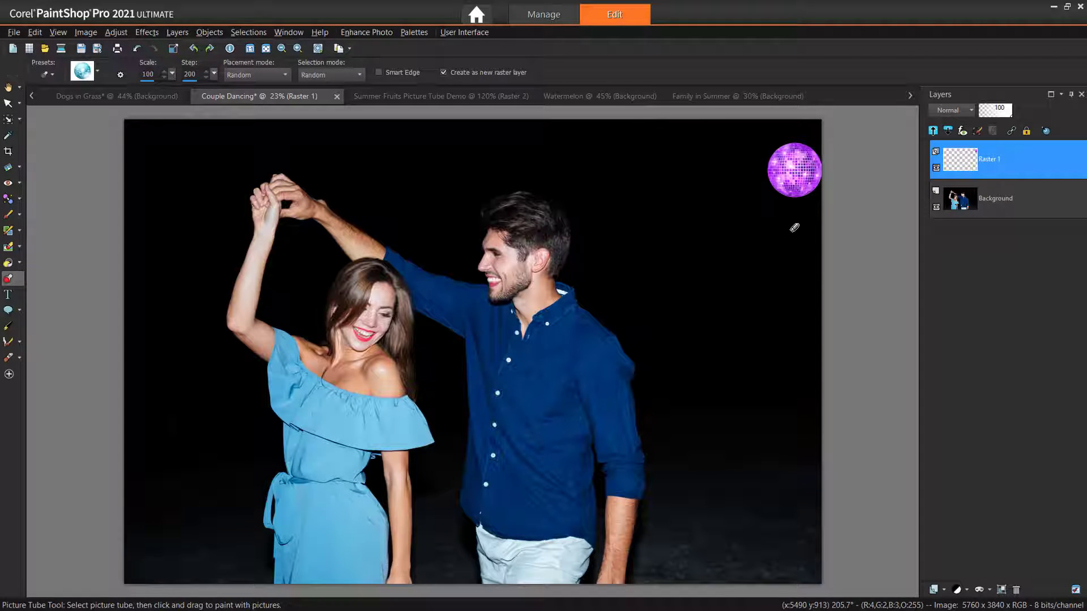
mouse_move(793, 226)
mouse_down()
mouse_move(818, 282)
mouse_move(803, 402)
mouse_move(812, 461)
mouse_up()
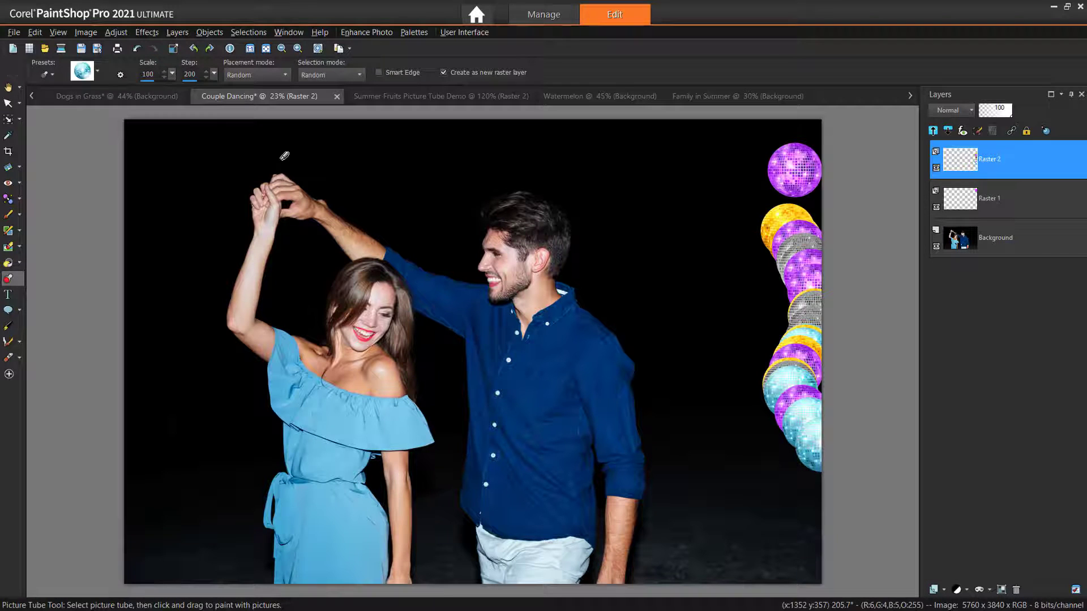
mouse_move(169, 79)
mouse_down()
mouse_move(156, 85)
mouse_move(187, 76)
mouse_up()
click(145, 141)
click(145, 235)
Step: Stamp larger cyan and purple balls at left, then paint widely spaced balls across the top-left
click(159, 375)
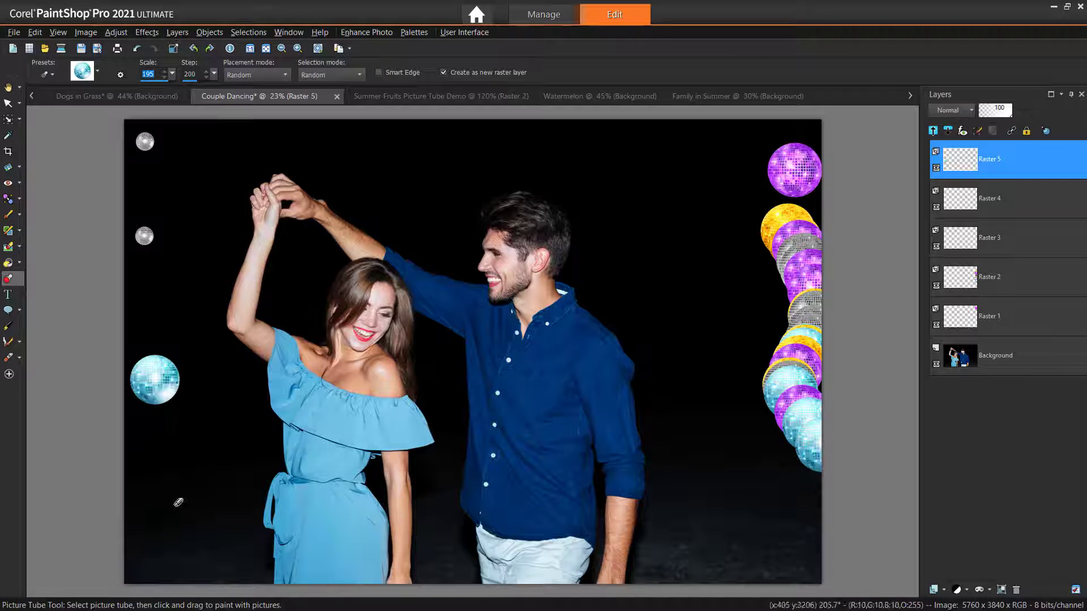
click(181, 519)
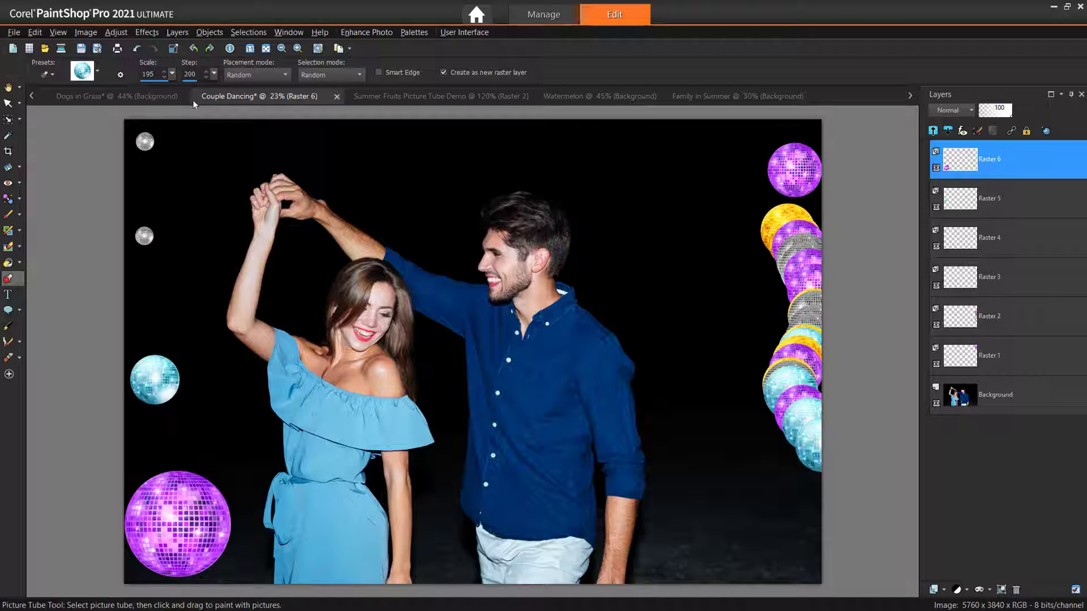
mouse_move(199, 75)
mouse_down()
mouse_move(239, 79)
mouse_move(226, 80)
mouse_up()
mouse_move(139, 147)
mouse_down()
mouse_move(212, 130)
mouse_move(325, 127)
mouse_up()
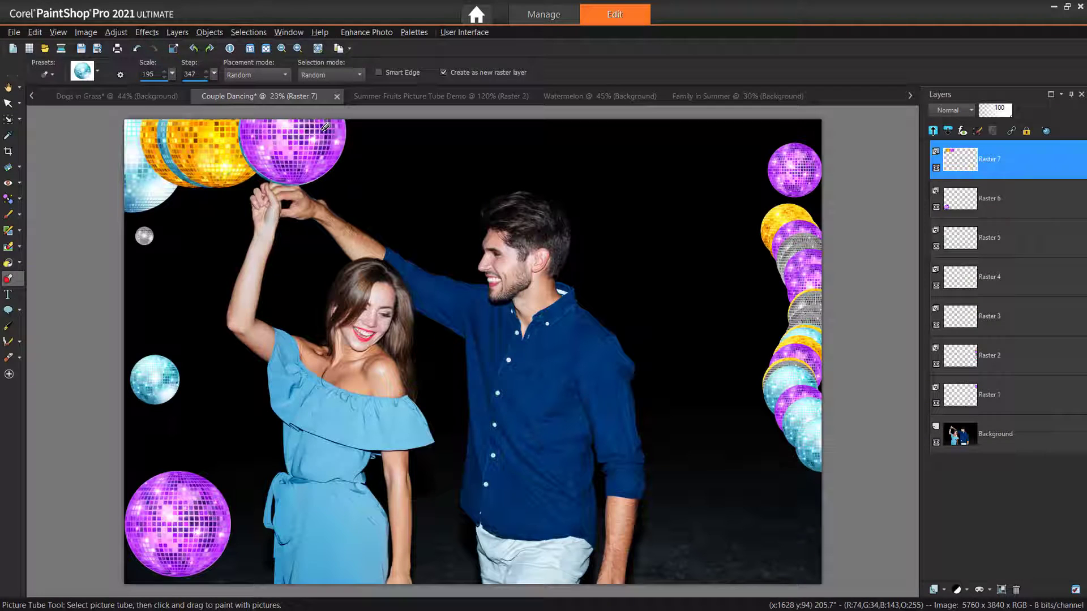
Step: With continuous placement, paint silver and gold disco balls down the left and right edges
click(277, 75)
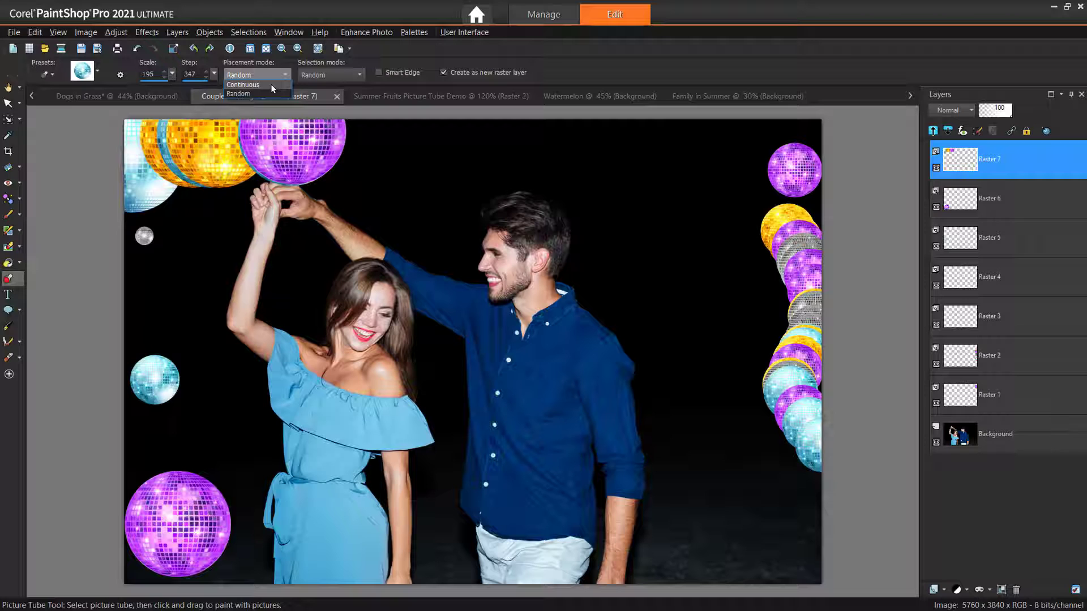
click(271, 84)
mouse_move(142, 150)
mouse_down()
mouse_move(137, 242)
mouse_move(165, 449)
mouse_move(164, 569)
mouse_up()
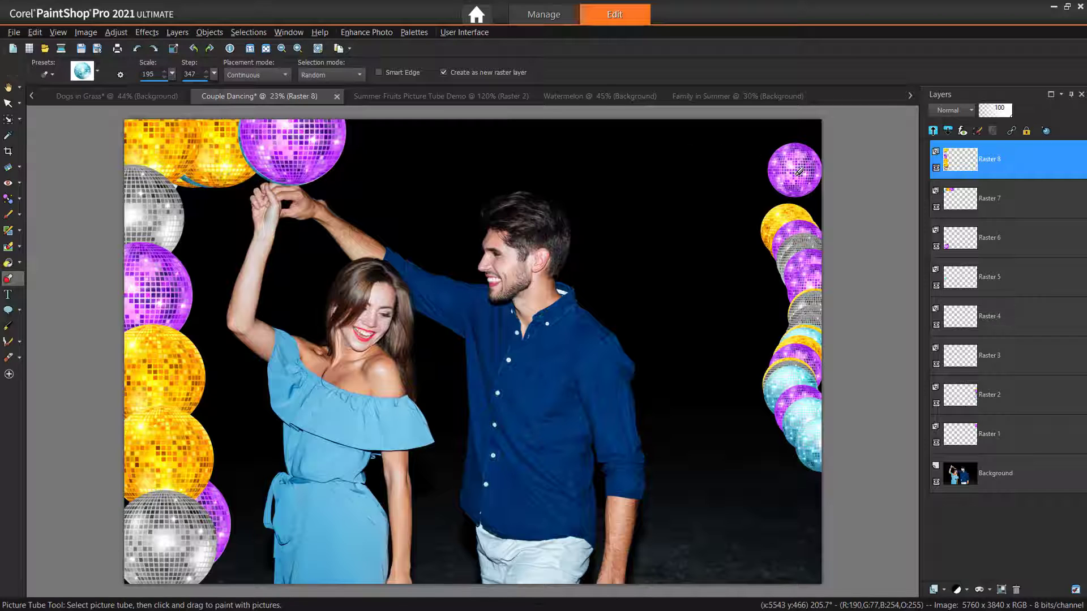
mouse_move(799, 173)
mouse_down()
mouse_move(807, 300)
mouse_move(796, 397)
mouse_move(813, 464)
mouse_move(805, 520)
mouse_move(670, 605)
mouse_up()
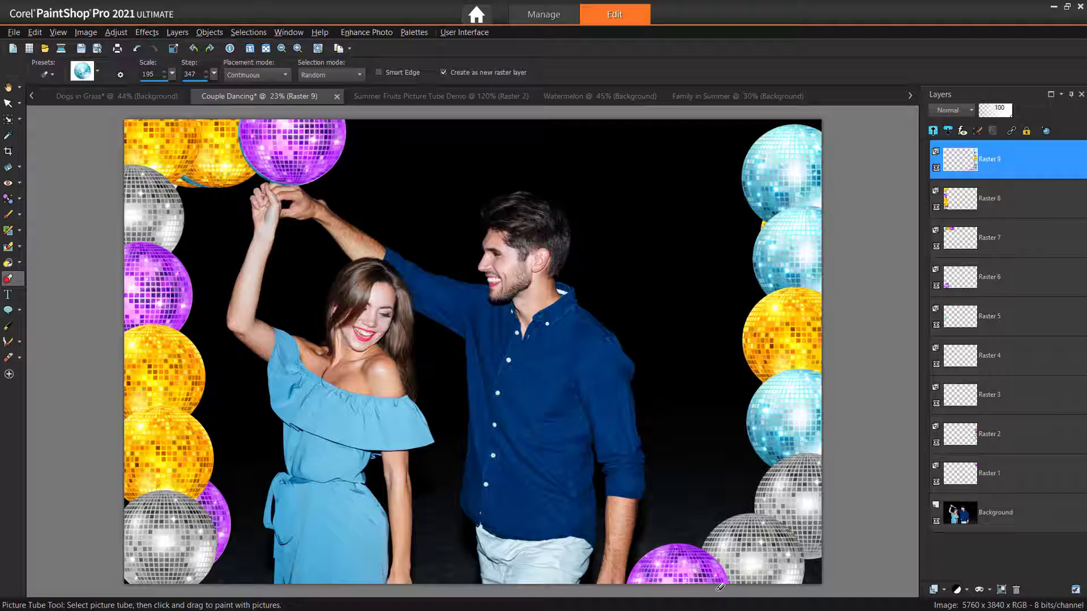
click(600, 96)
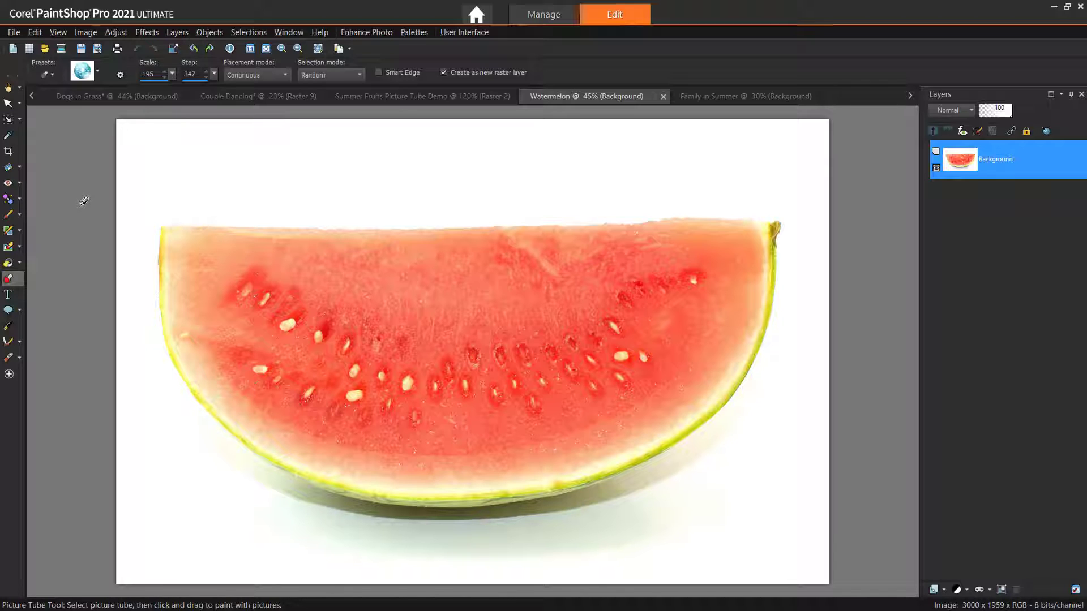
Step: Erase the white around the watermelon slice with the Background Eraser, raising its hardness midway
click(9, 120)
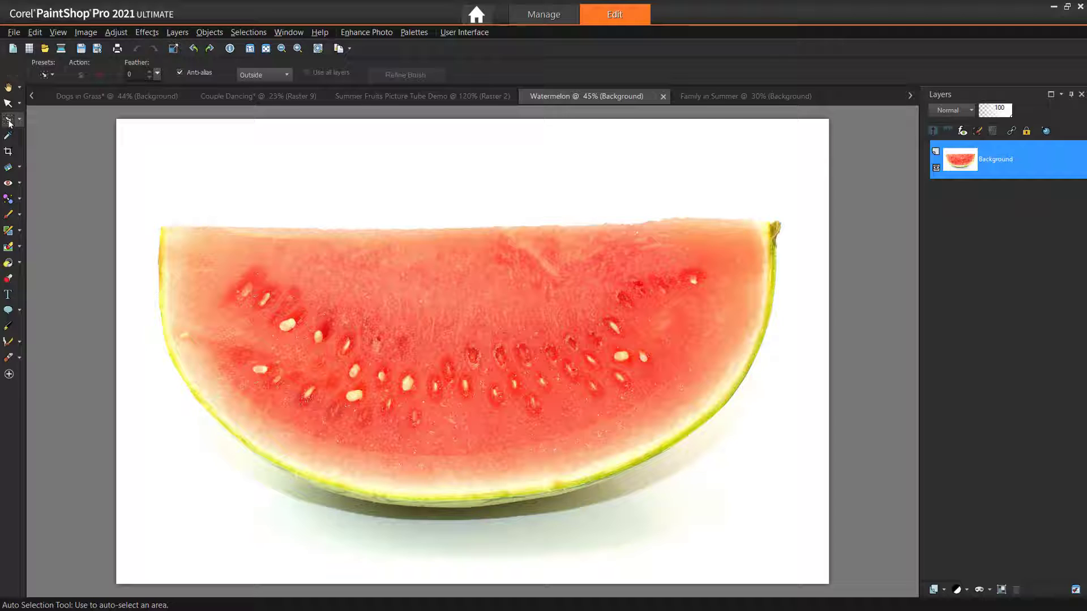
click(19, 123)
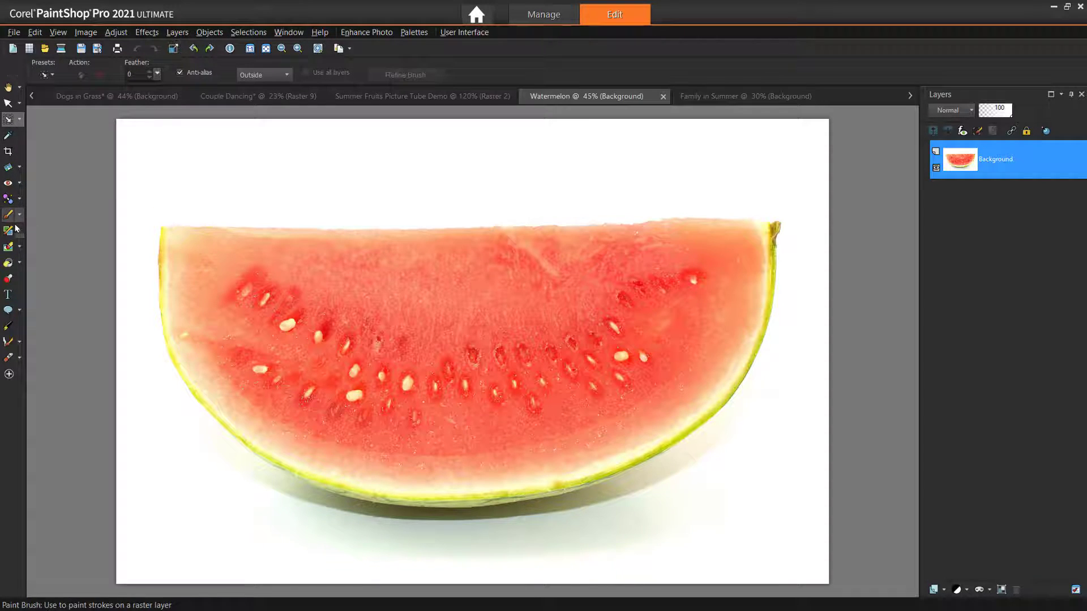
click(19, 248)
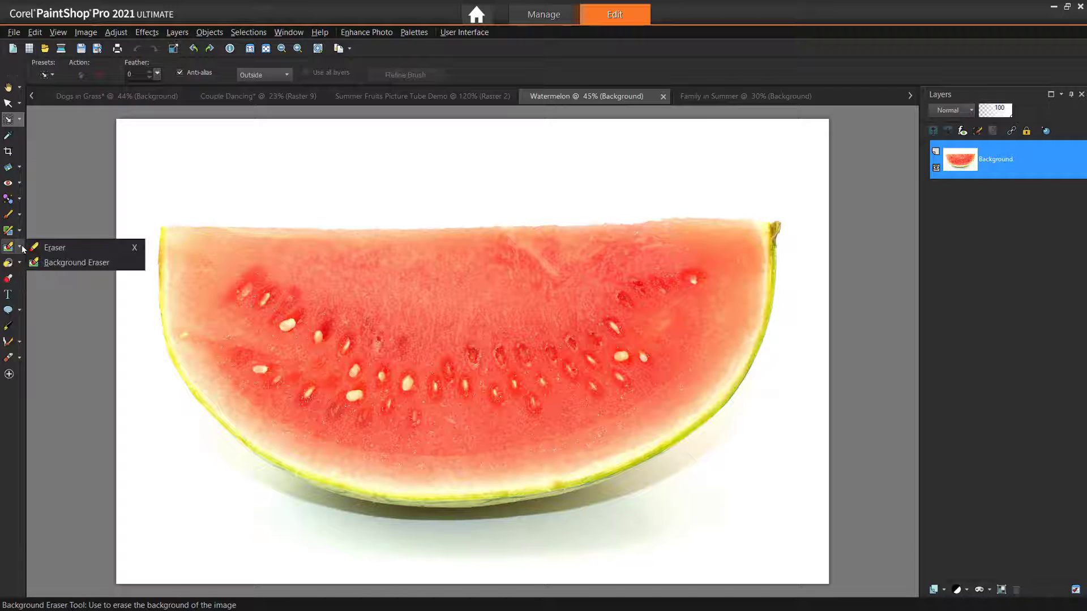
click(49, 264)
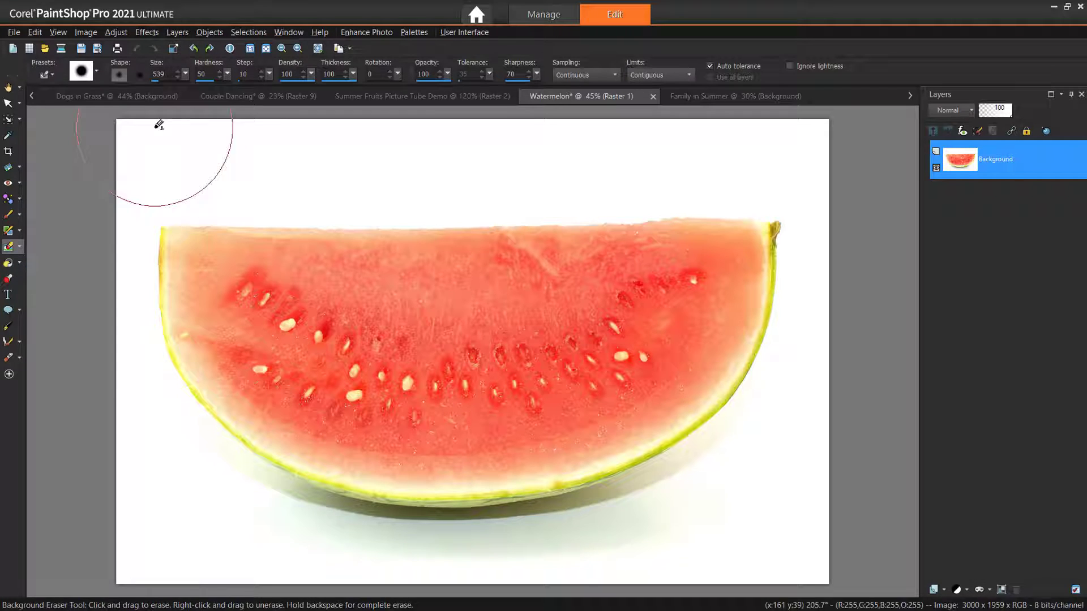
mouse_move(159, 124)
mouse_down()
mouse_move(771, 122)
mouse_move(820, 132)
mouse_move(801, 158)
mouse_up()
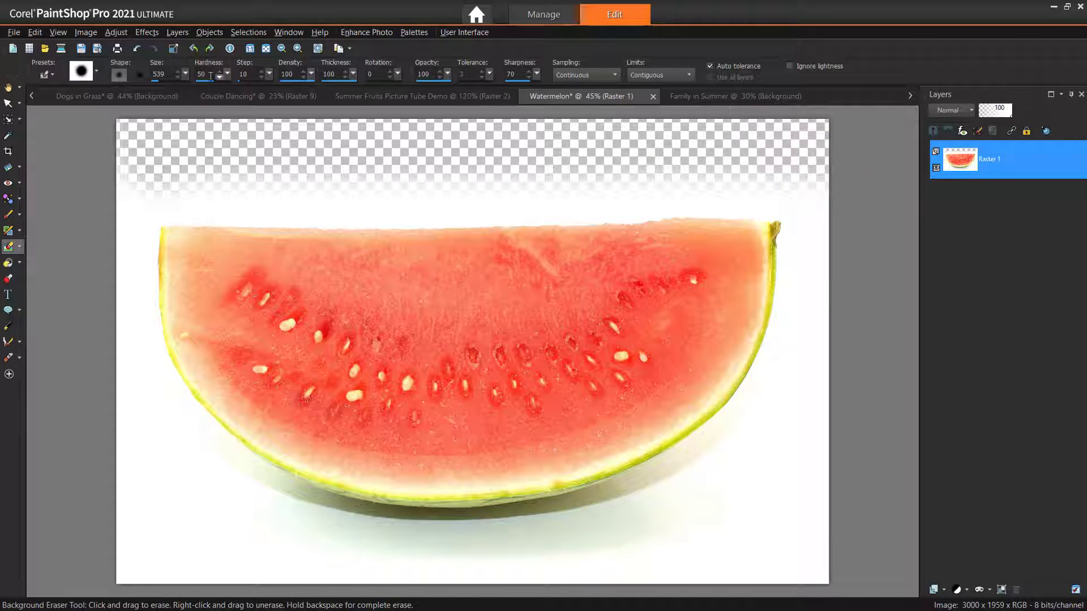
drag(227, 75, 240, 86)
mouse_move(187, 147)
mouse_down()
mouse_move(796, 158)
mouse_move(777, 476)
mouse_up()
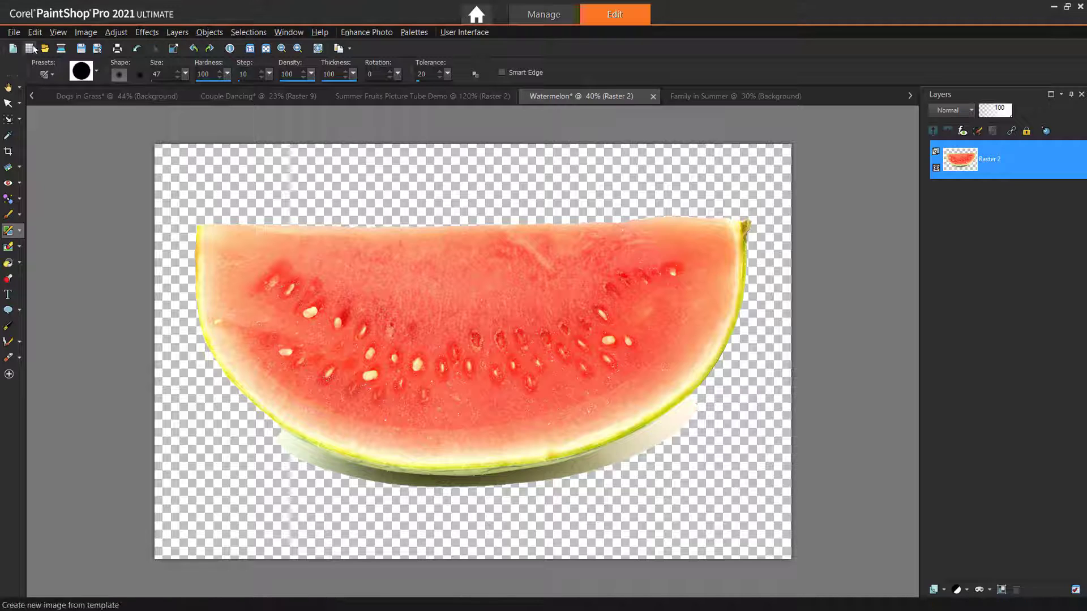
Step: Create a new 600 × 400 pixel blank canvas with a transparent background and zoom in
click(19, 36)
click(25, 48)
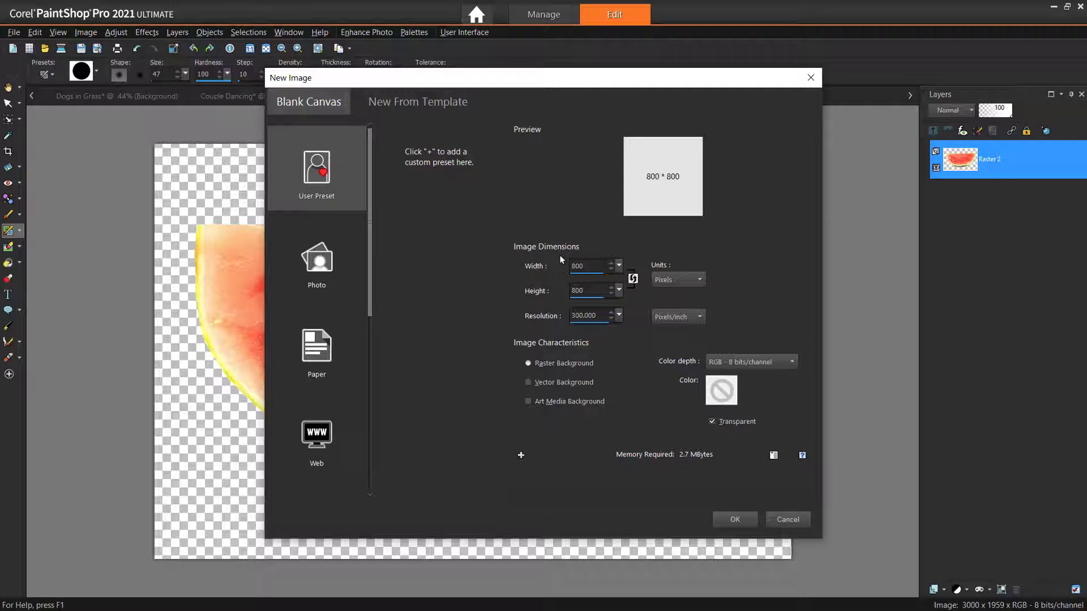
drag(588, 266, 553, 286)
text(600)
text(400)
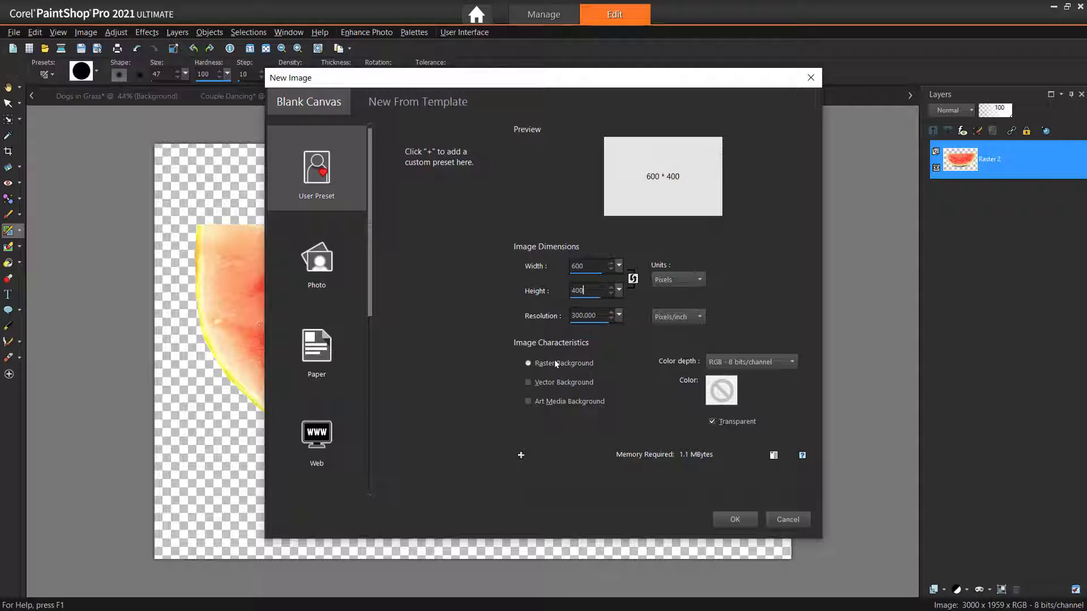
click(713, 423)
click(712, 422)
click(731, 520)
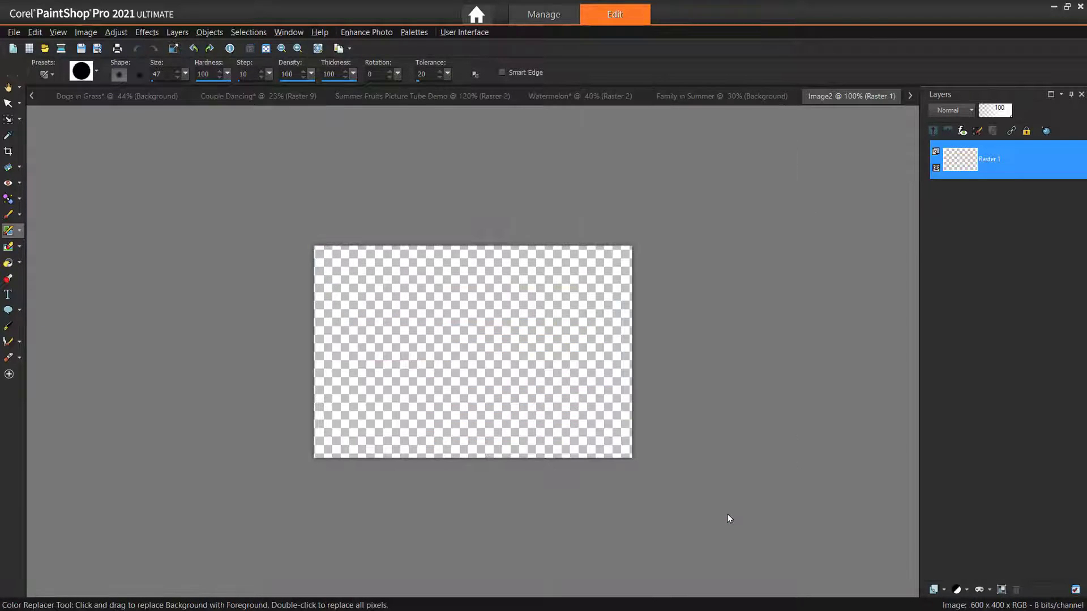
scroll(677, 445, up, 1)
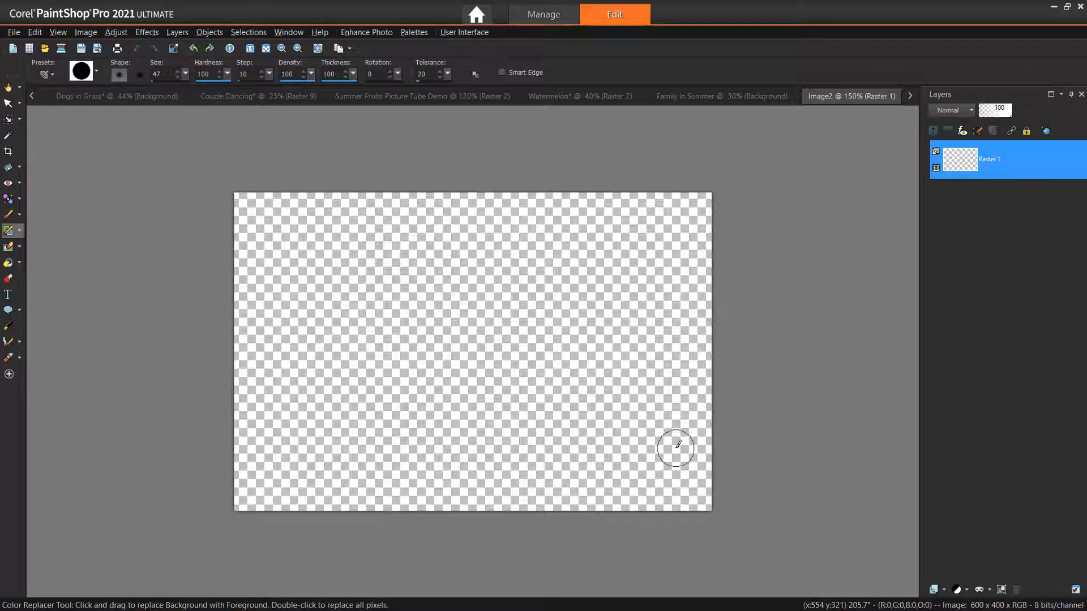
scroll(678, 445, up, 1)
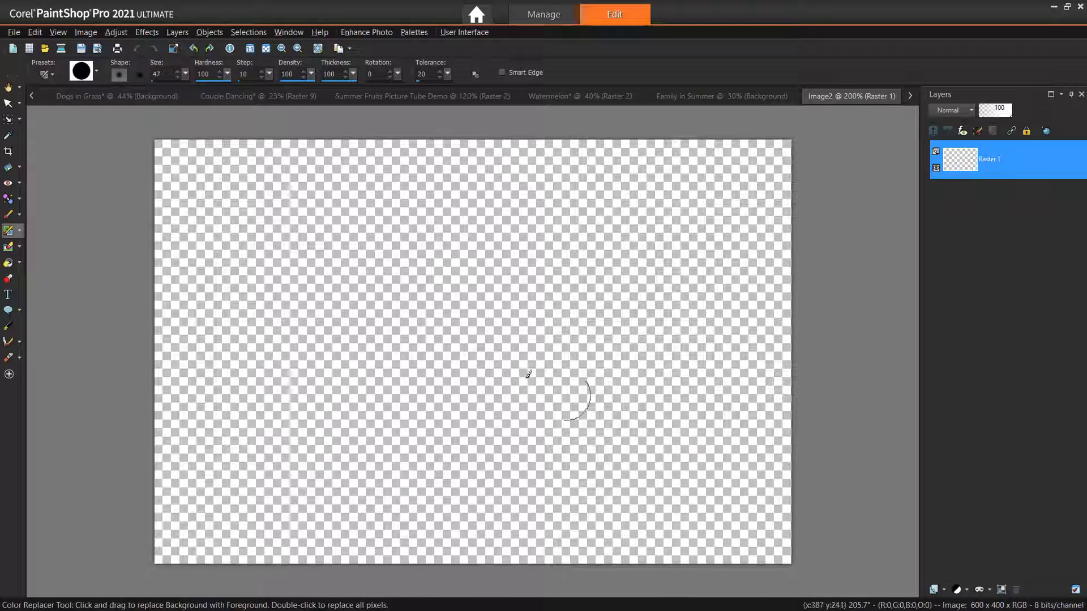
click(57, 31)
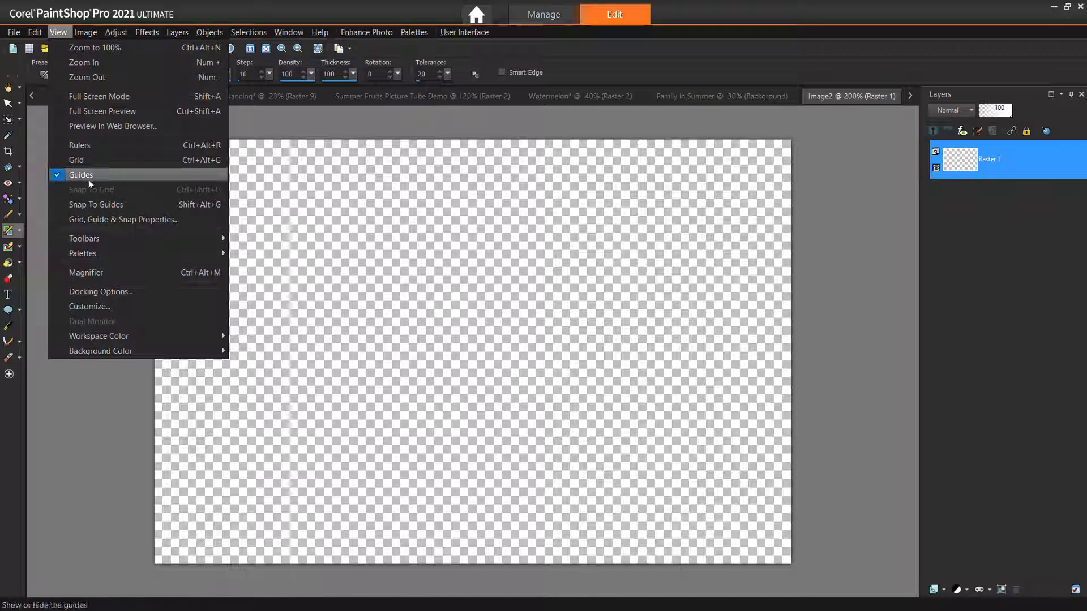
Step: Set the image grid to 200 × 200 pixel spacing in pinkish red #fe0c50
click(94, 221)
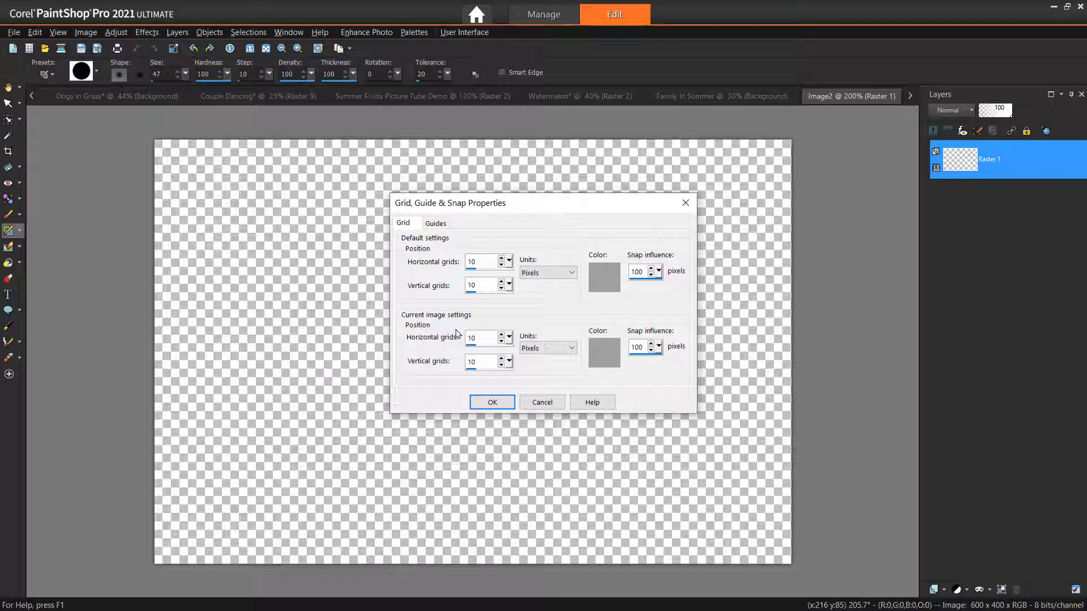
drag(478, 338, 462, 339)
text(200)
drag(482, 361, 458, 362)
text(200)
click(601, 349)
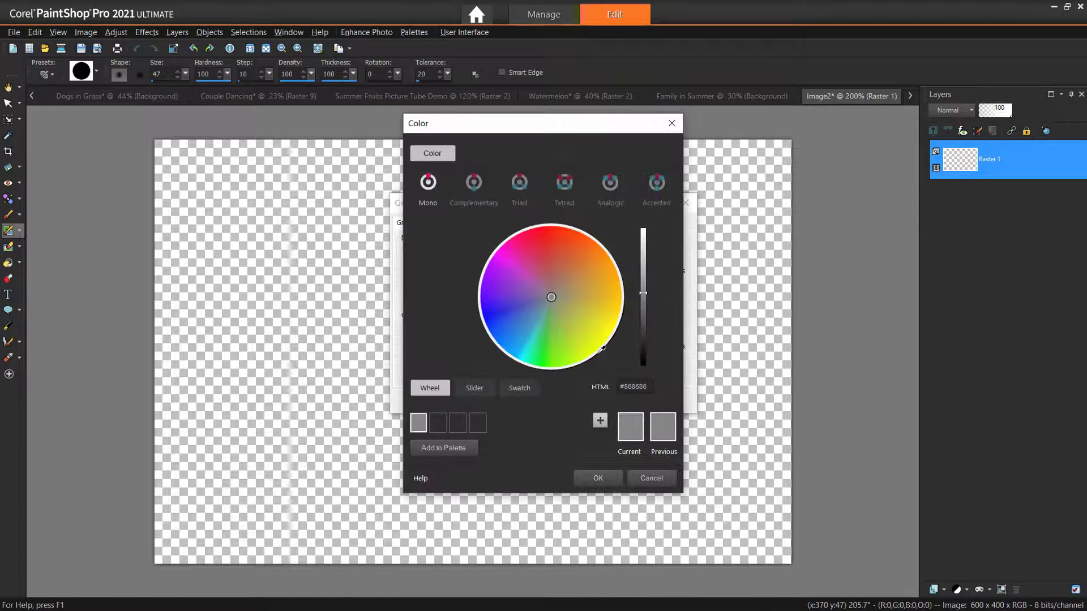
click(536, 238)
drag(535, 238, 524, 234)
click(589, 478)
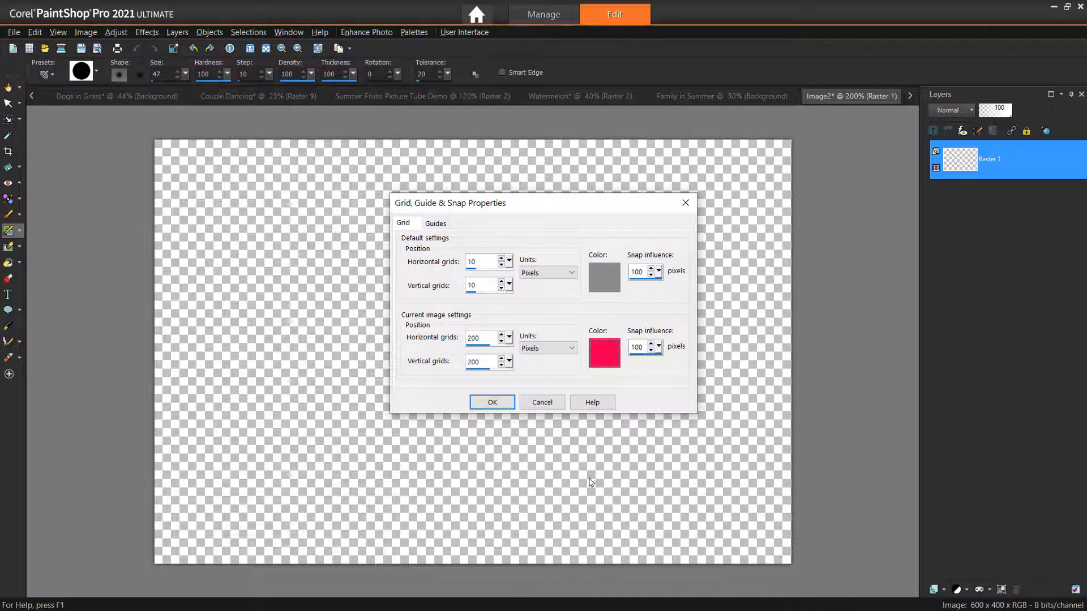
click(493, 403)
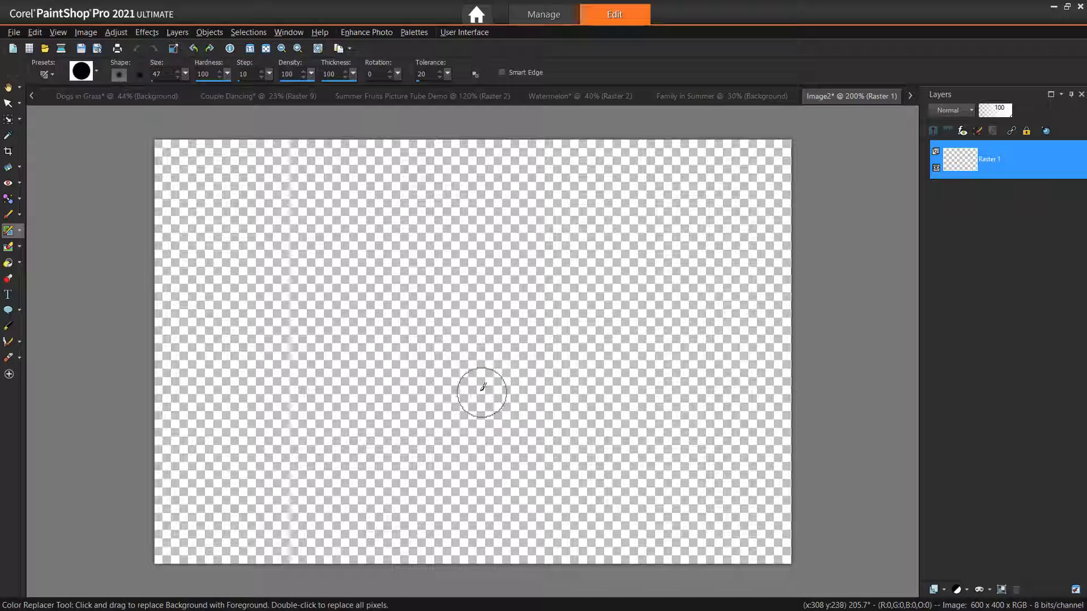
Step: Show Image2's red grid as six 200-pixel cells, then return to the Watermelon image
click(59, 34)
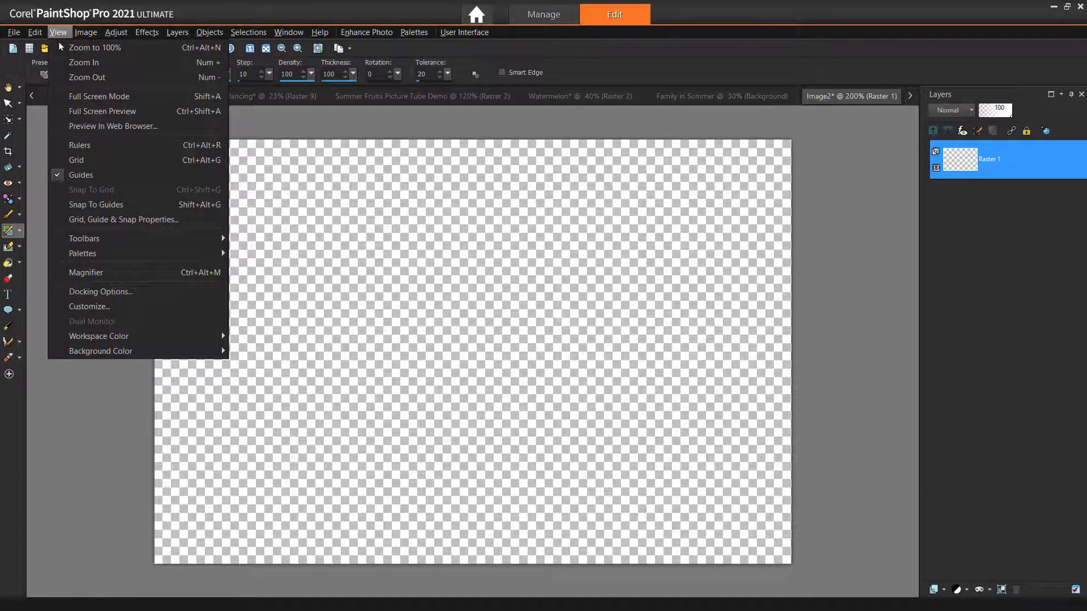
click(84, 158)
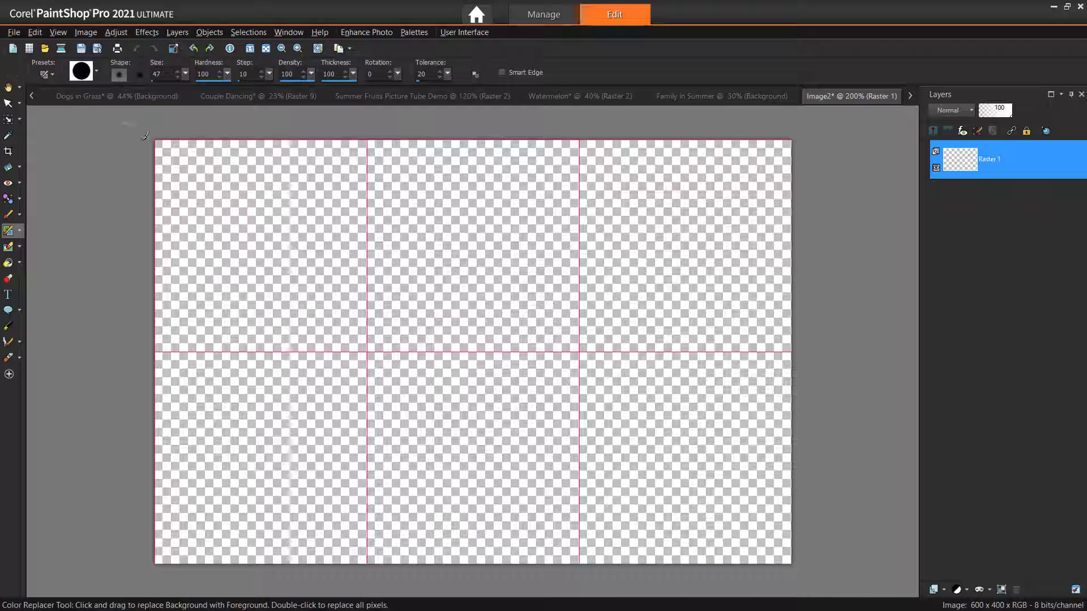
click(553, 96)
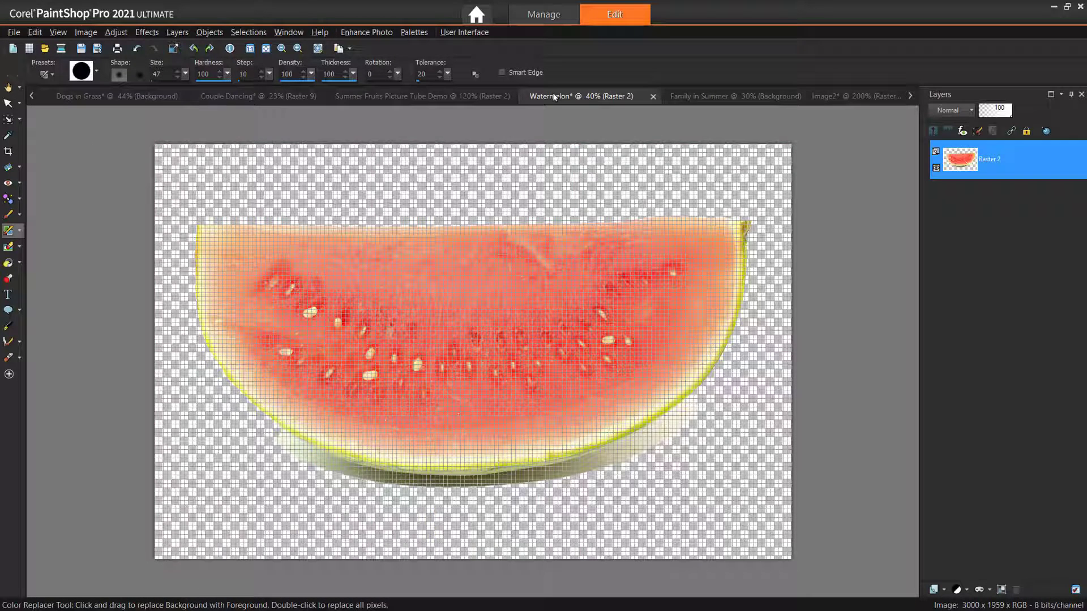
Step: Copy the watermelon and paste it as a new layer in the Image2 grid
click(9, 105)
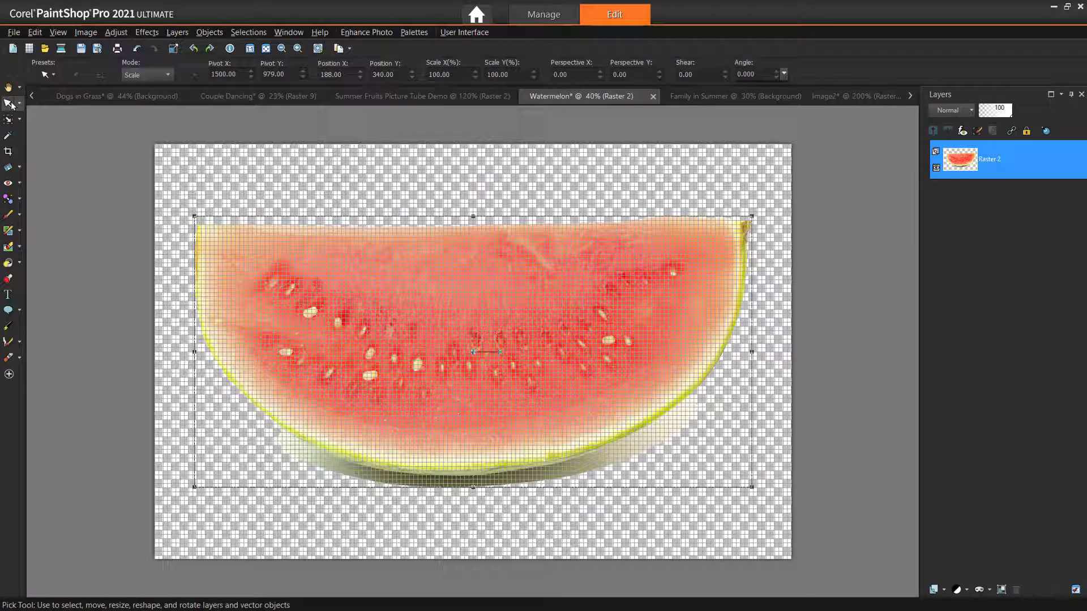
click(35, 33)
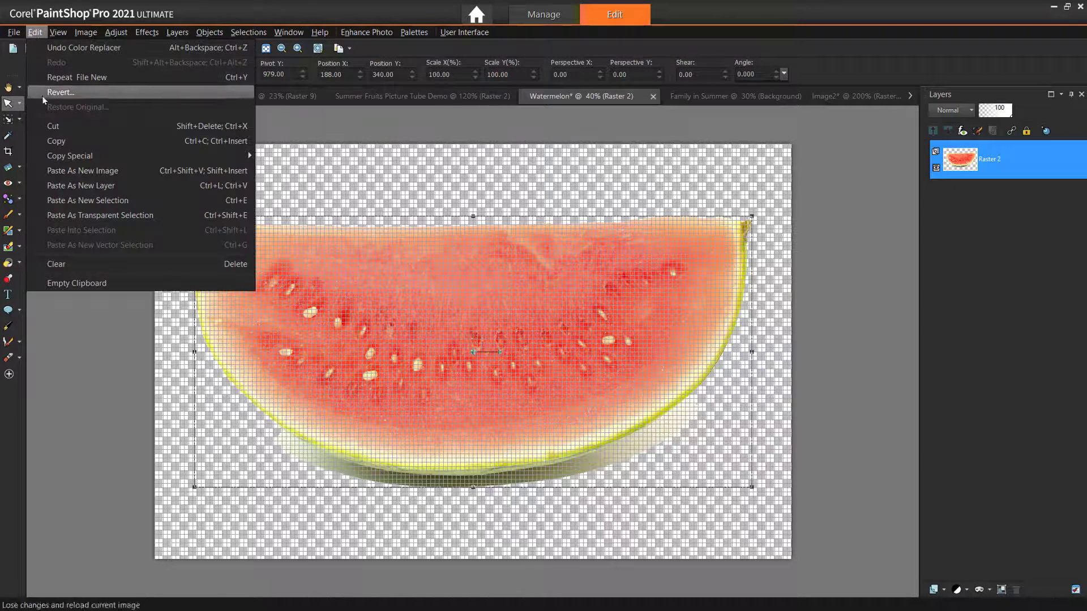
click(55, 141)
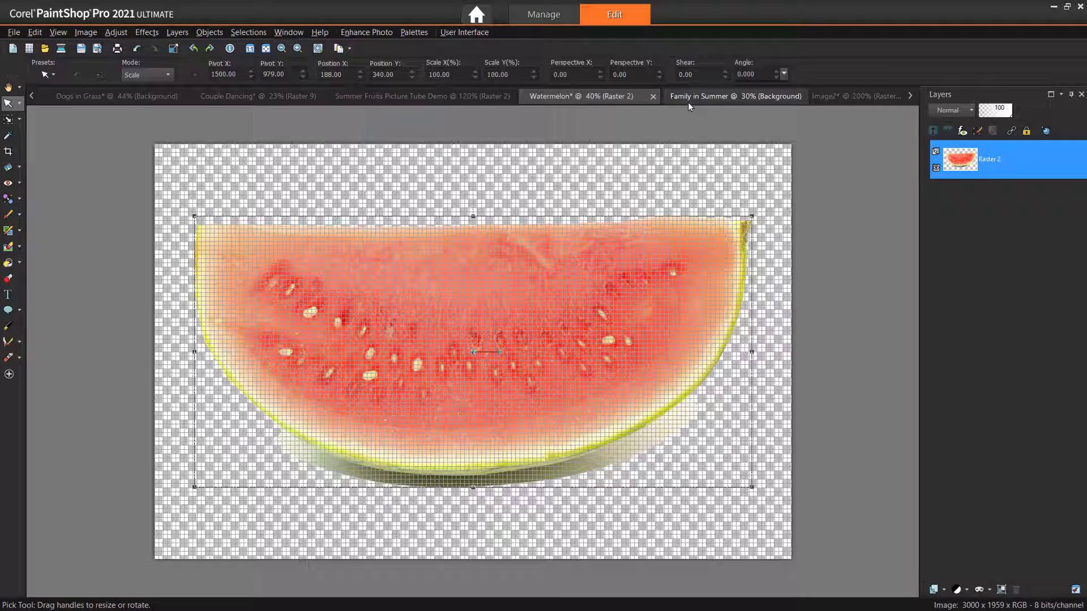
click(883, 96)
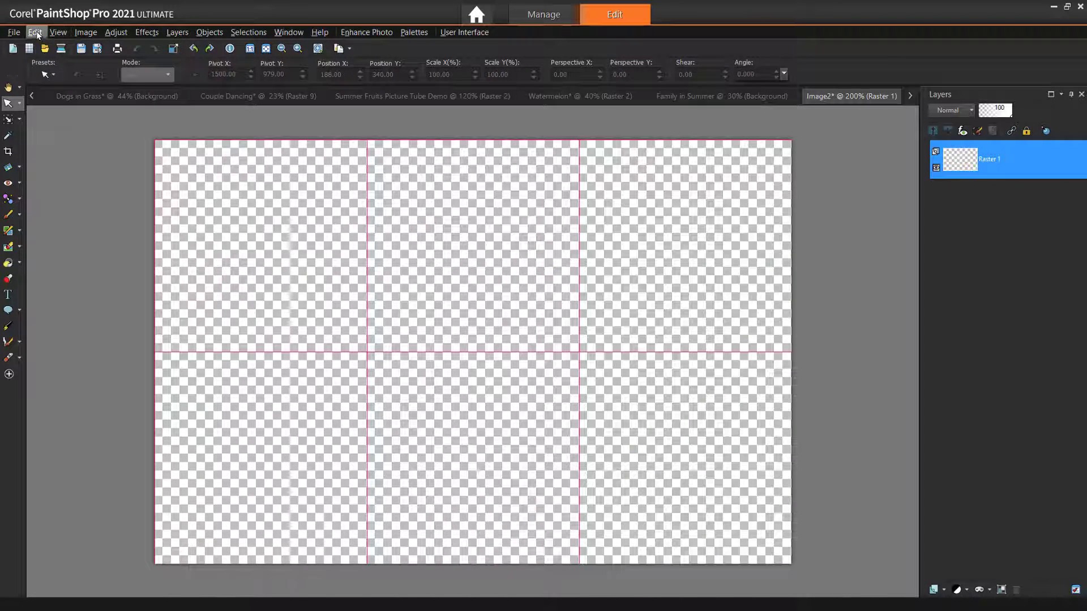
click(36, 33)
click(98, 185)
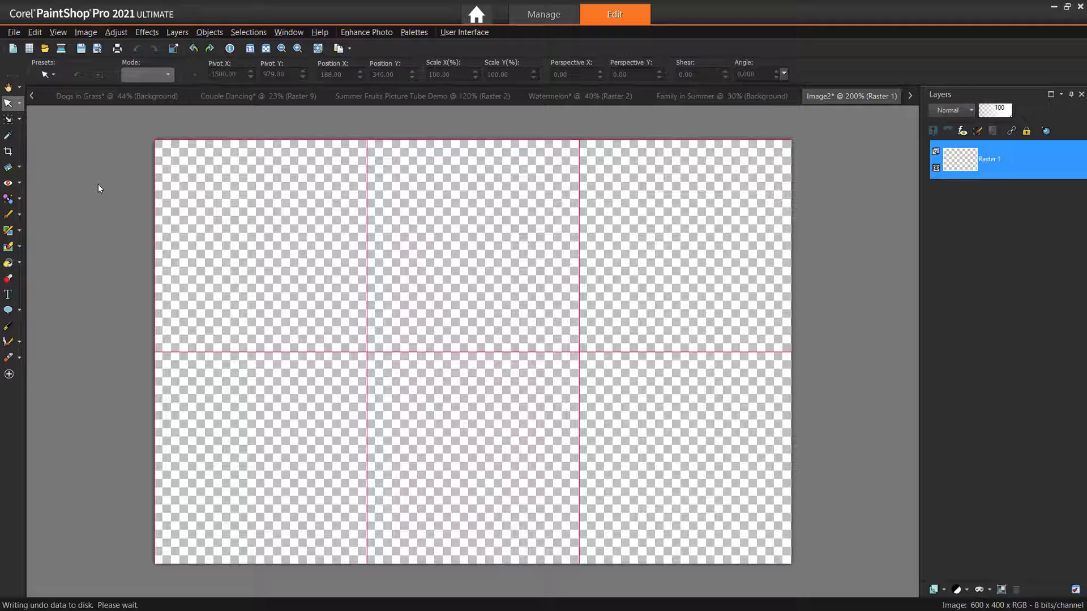
Step: Shrink the watermelon to about 10% into the top-left cell; shift and scale the peach to 75%
scroll(151, 195, down, 5)
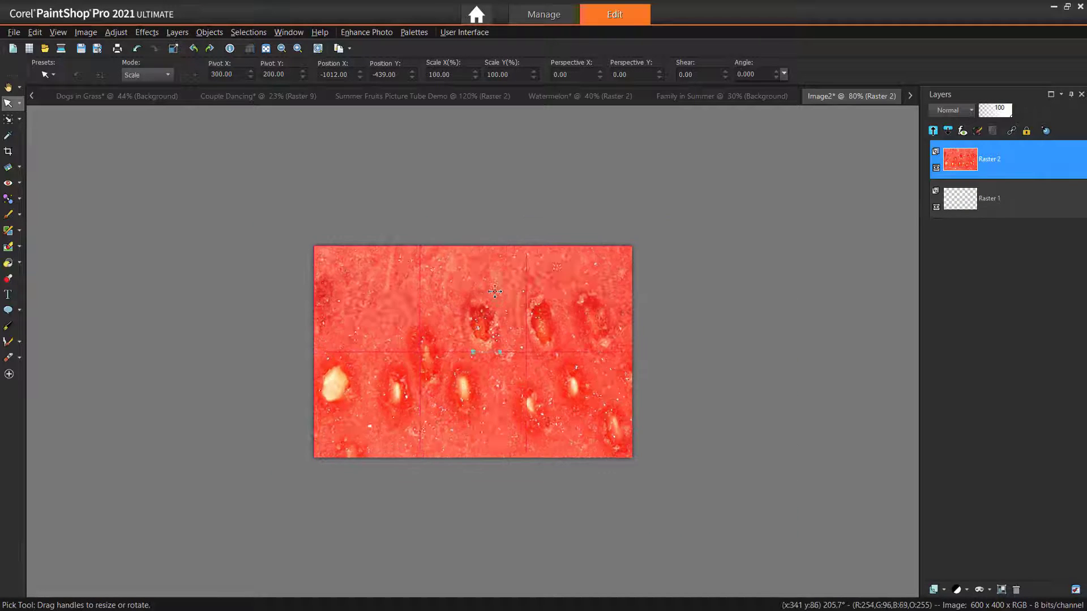
drag(822, 521, 521, 376)
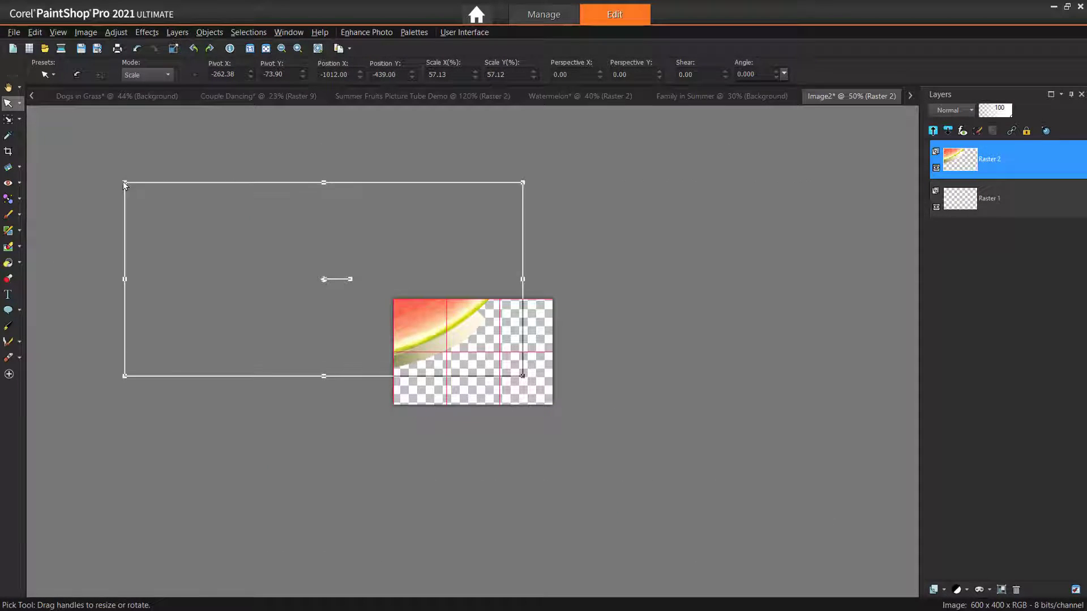
drag(416, 348, 520, 375)
scroll(268, 218, up, 5)
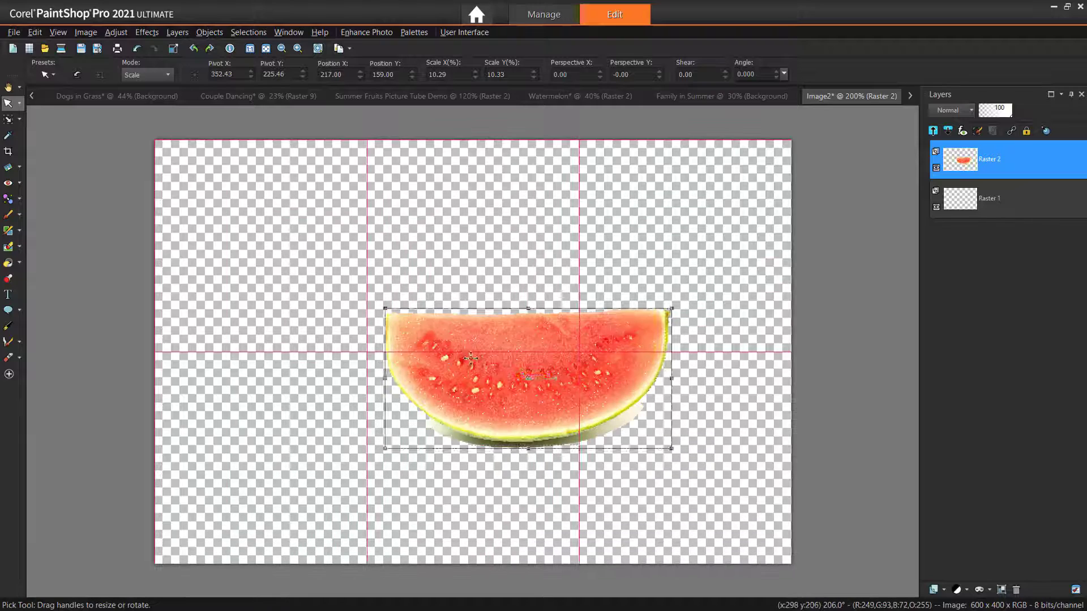
drag(669, 315, 461, 171)
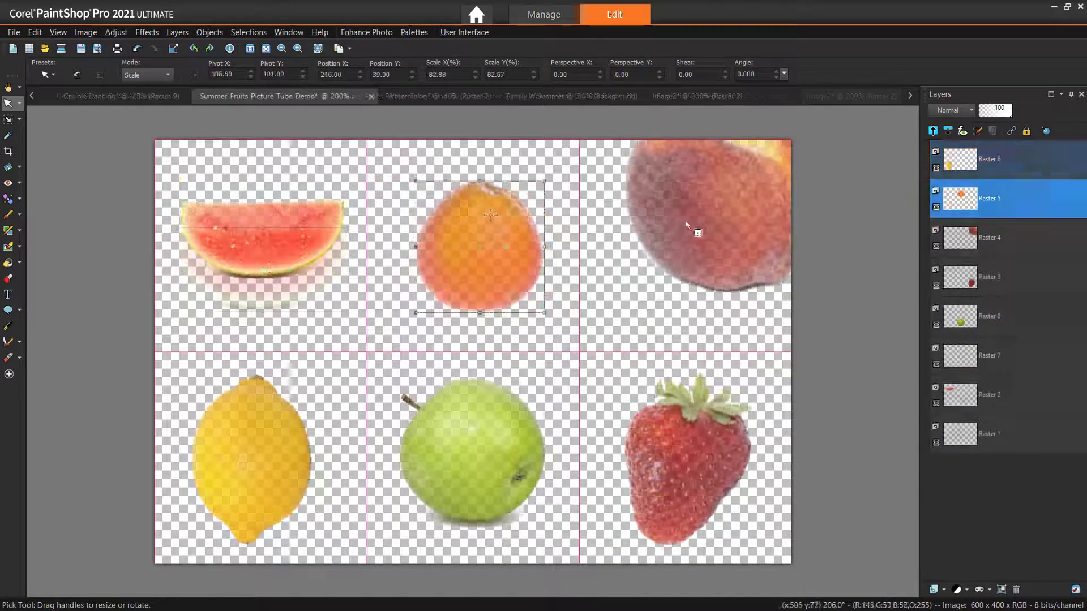
drag(679, 260, 635, 260)
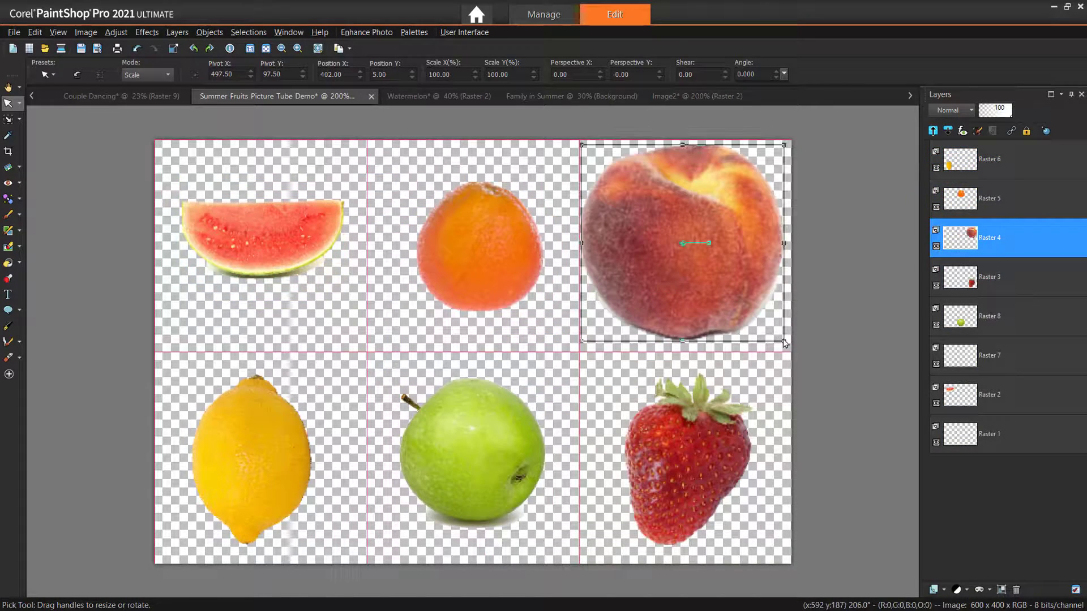
drag(784, 340, 768, 327)
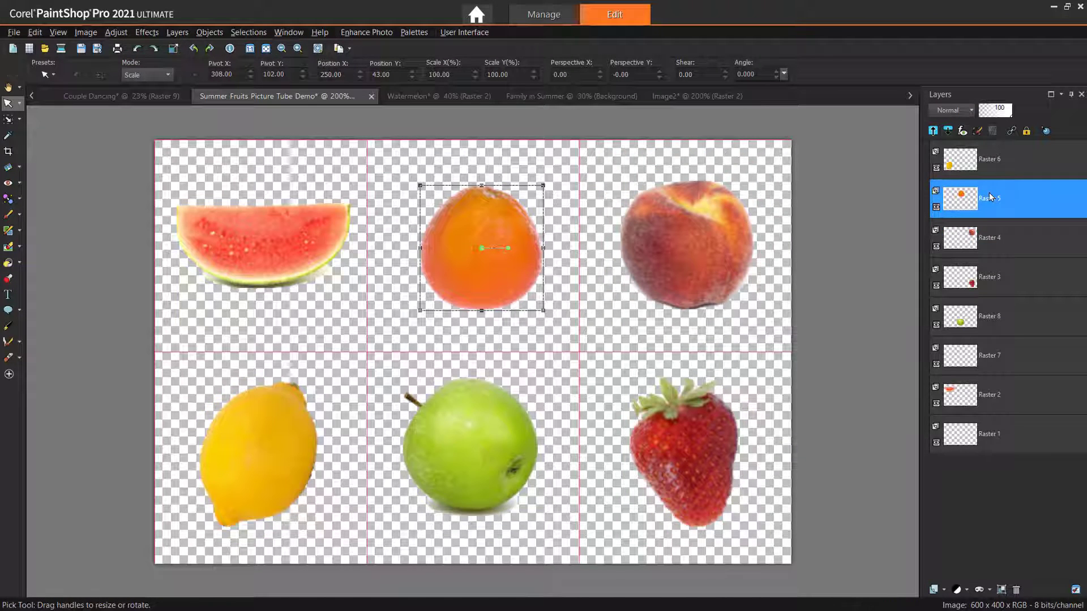
Step: Merge all visible fruit layers into a single layer
right_click(989, 196)
mouse_move(956, 347)
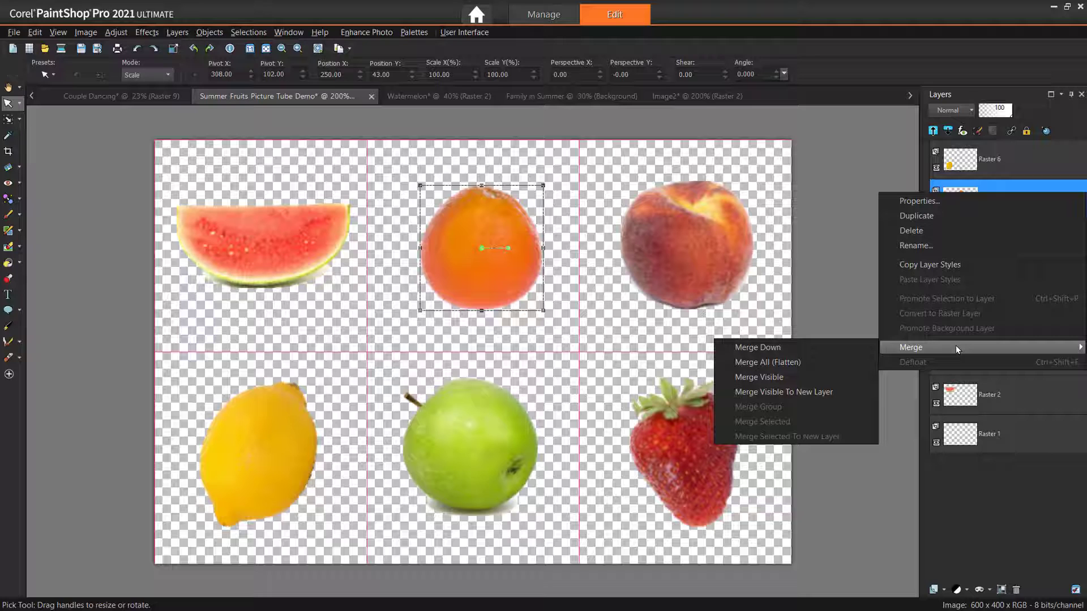
click(858, 376)
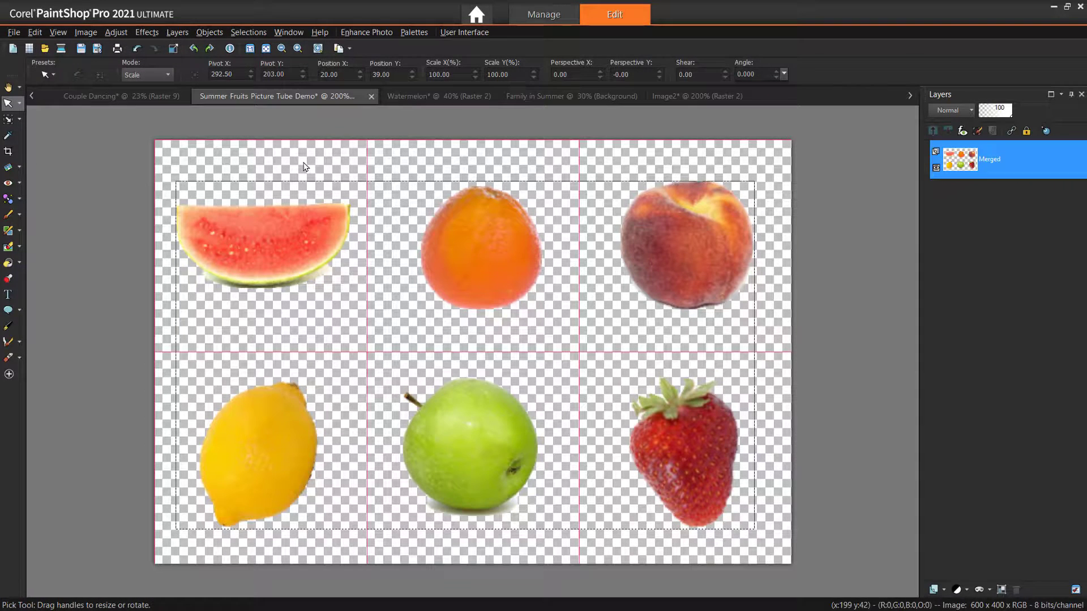
Step: Export the fruit grid as the picture tube 'Summer Fruits' with 3 cells across and 2 down
click(14, 33)
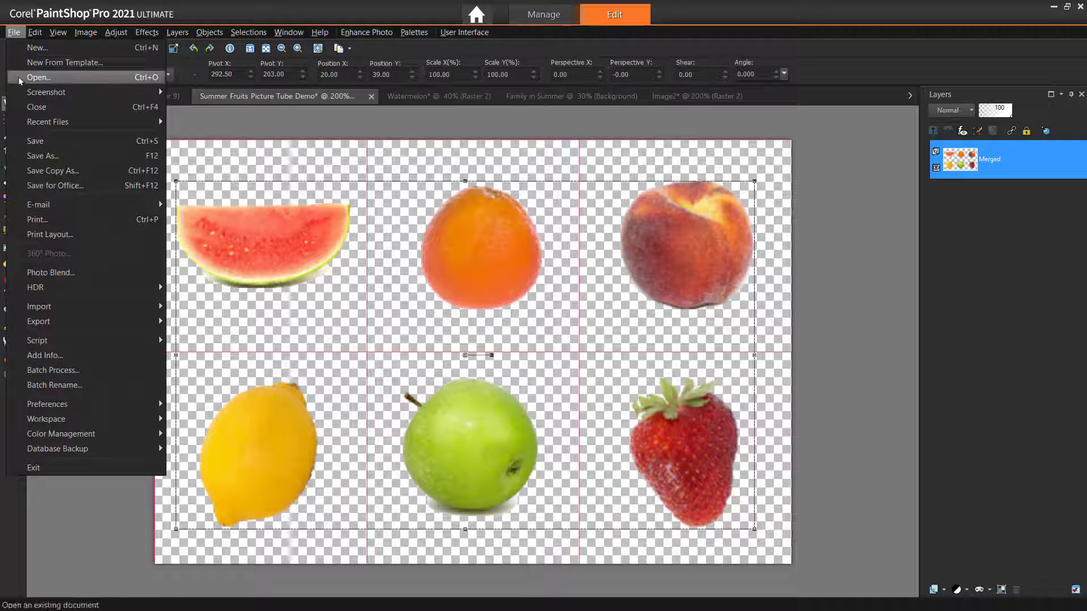
mouse_move(78, 322)
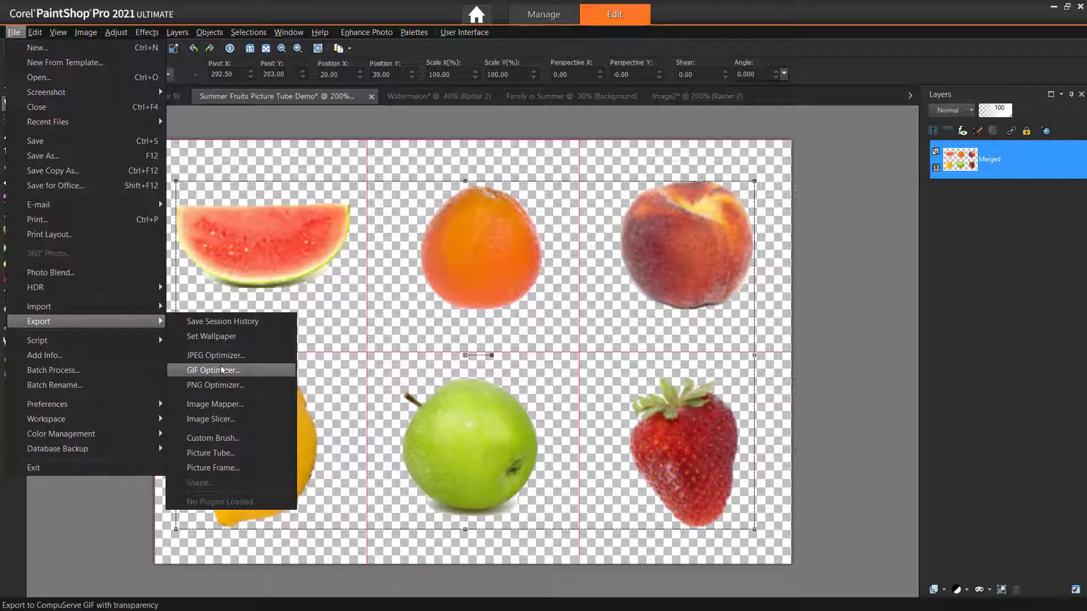
click(227, 456)
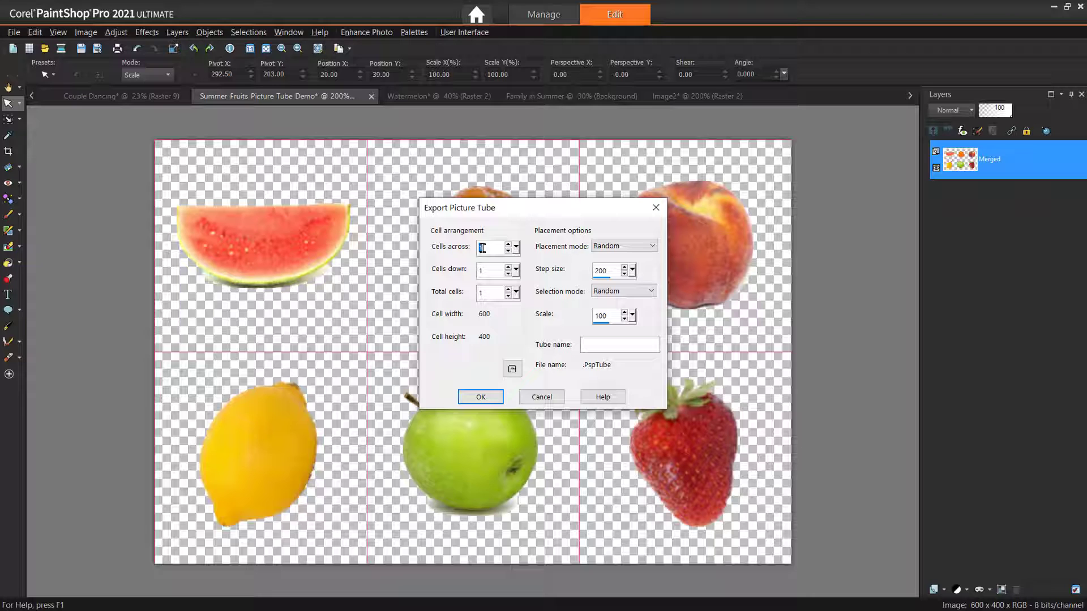
text(3)
key(Tab)
text(2)
click(602, 349)
text(Summer Fruits)
click(487, 399)
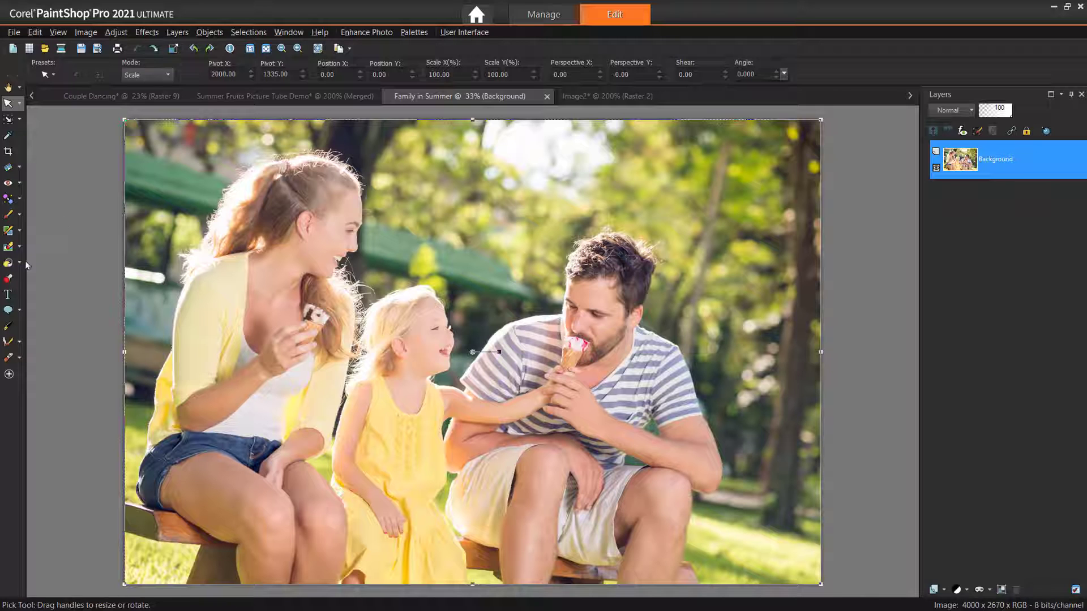
Step: Select the Picture Tube tool and choose the Summer Fruits tube
click(12, 281)
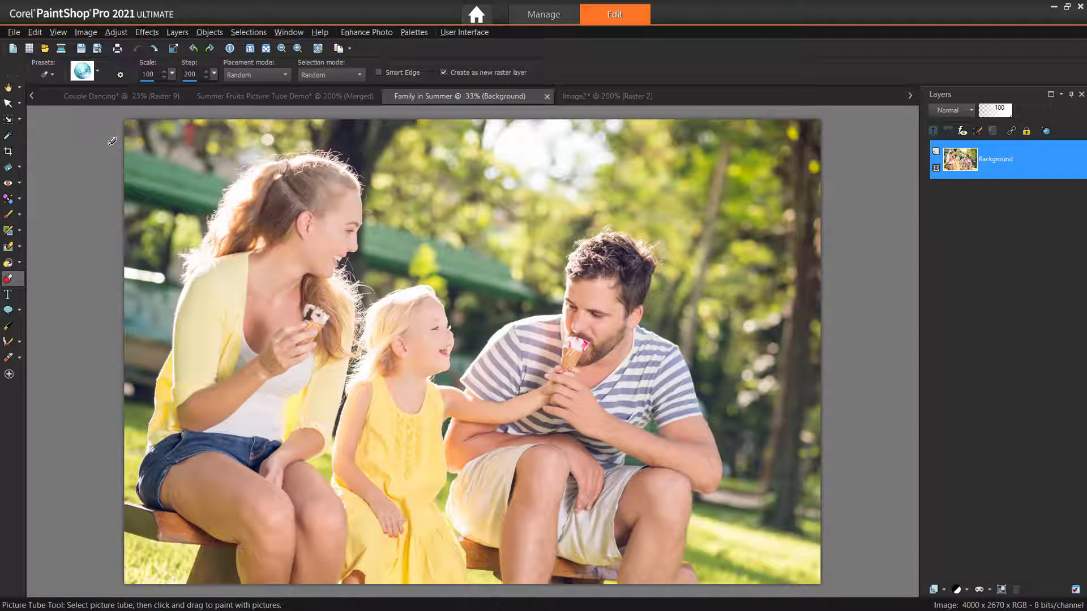
click(84, 71)
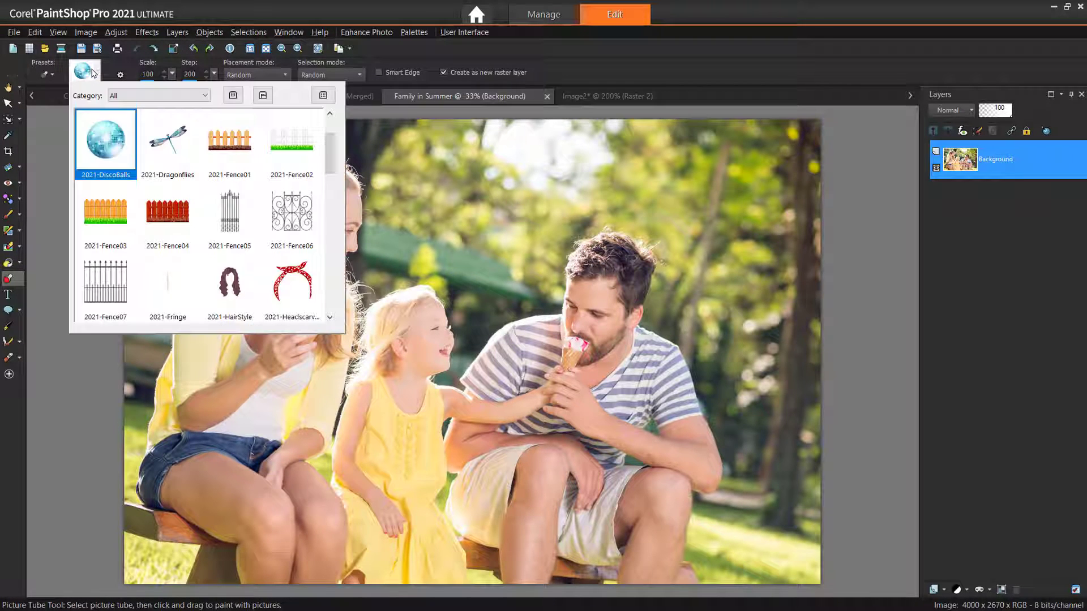
drag(326, 166, 341, 291)
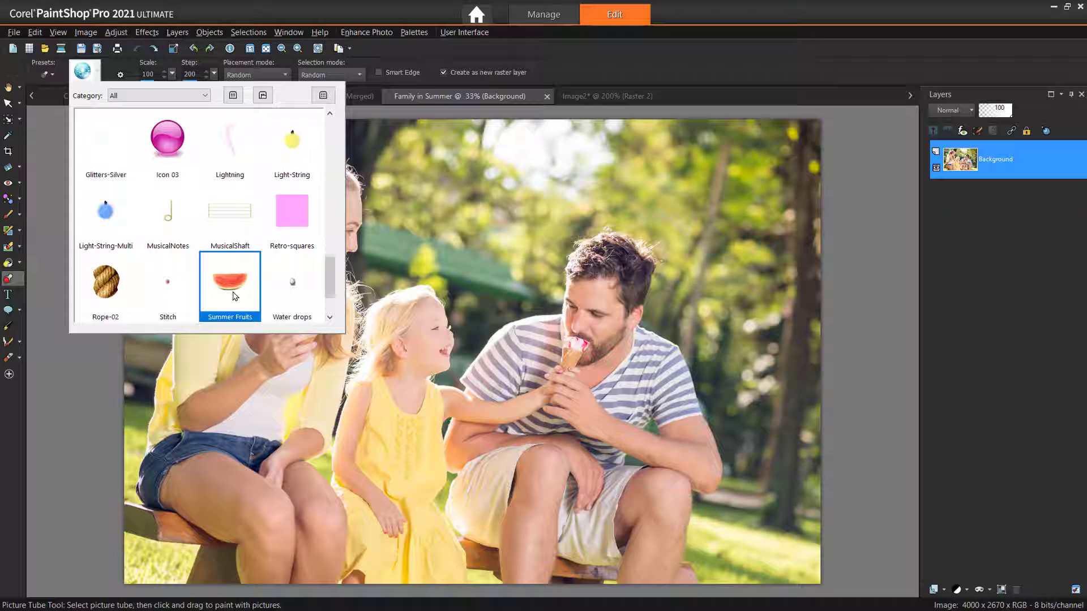
click(235, 296)
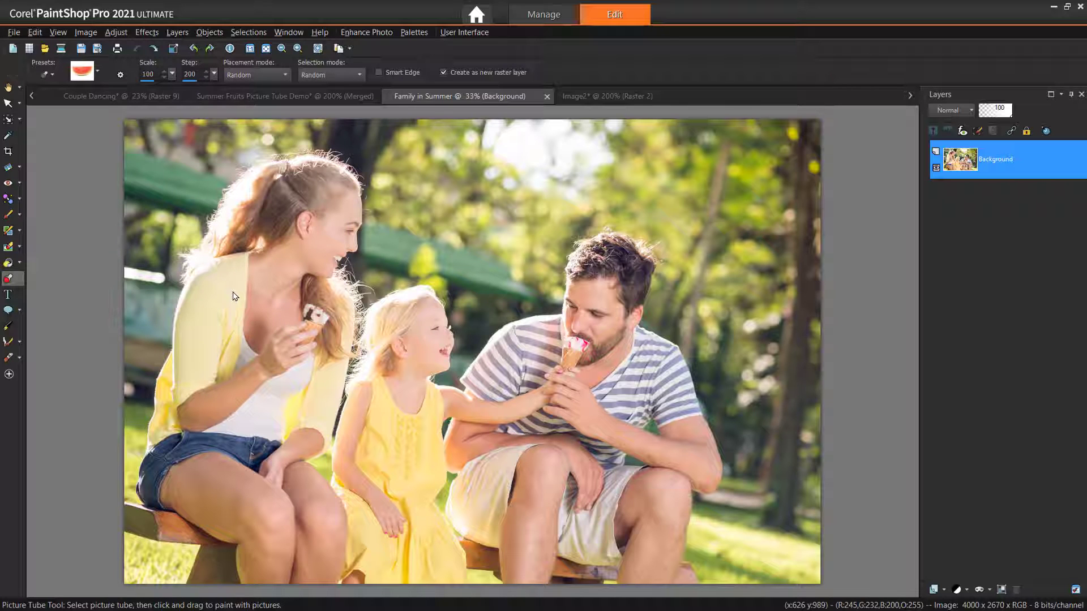
Step: Set the tube to scale 250, Continuous placement and Incremental selection
drag(172, 74, 216, 80)
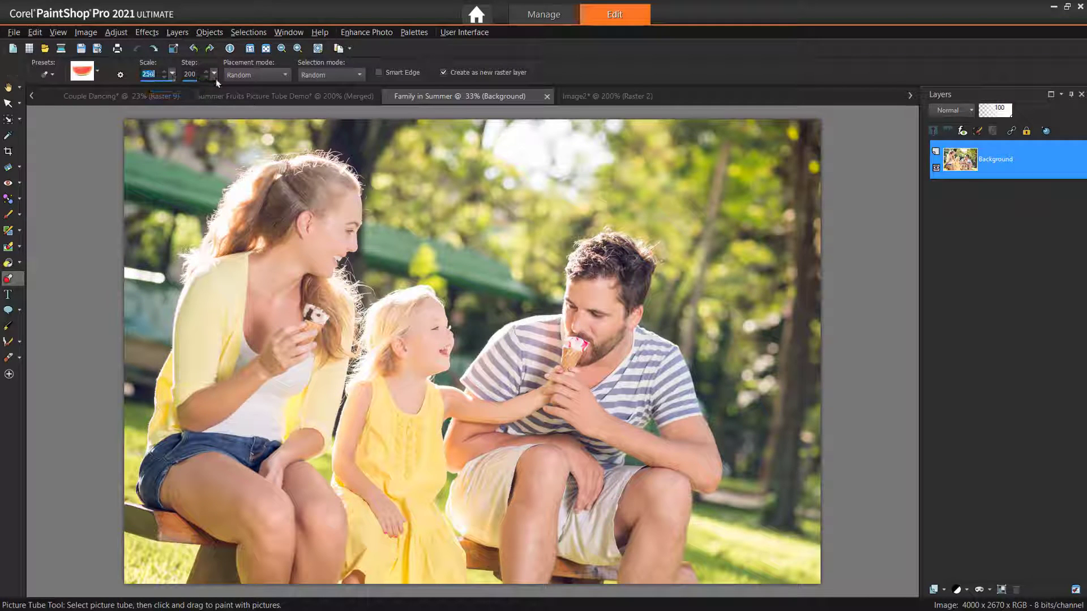
click(262, 76)
click(264, 85)
click(325, 75)
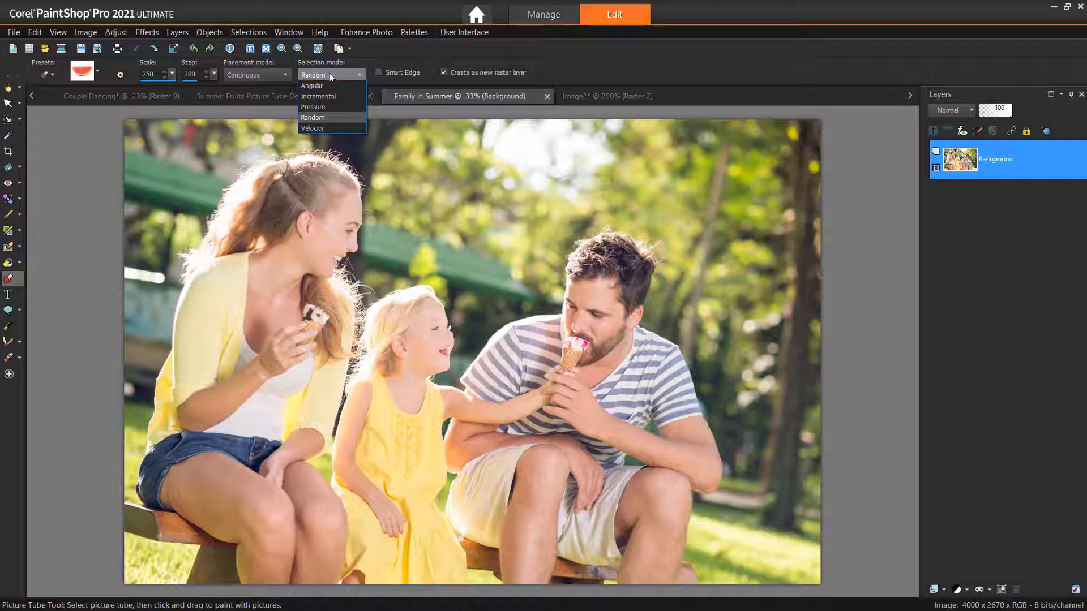
click(331, 96)
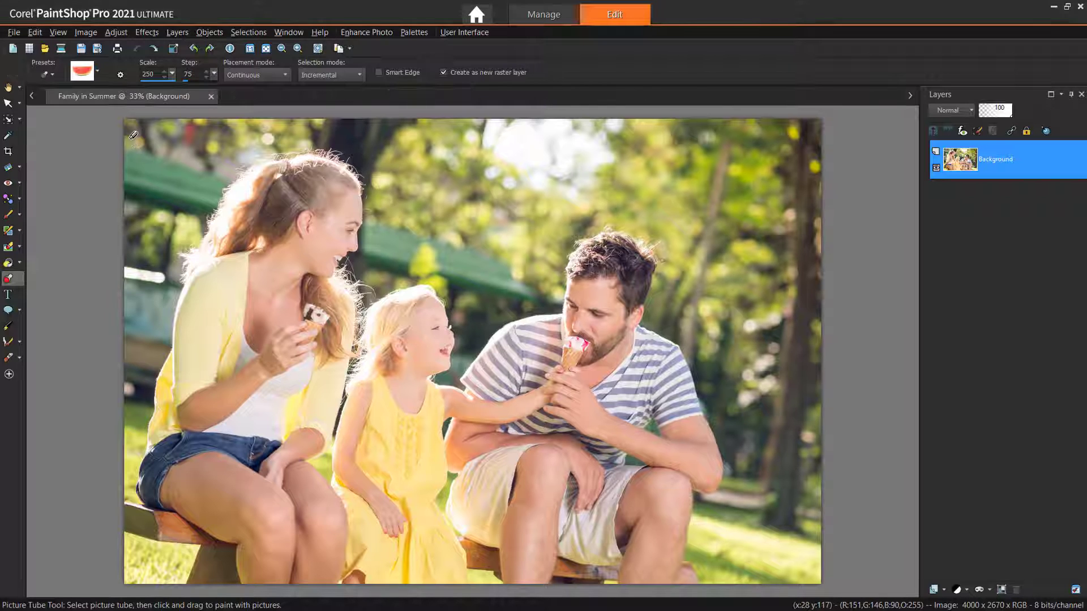
Step: Paint Summer Fruits strokes along the top, right, bottom and left edges of the photo
mouse_move(133, 135)
mouse_down()
mouse_move(321, 123)
mouse_move(813, 131)
mouse_move(807, 470)
mouse_up()
mouse_move(807, 470)
mouse_down()
mouse_move(798, 560)
mouse_move(752, 569)
mouse_move(307, 580)
mouse_move(164, 549)
mouse_move(132, 565)
mouse_move(144, 433)
mouse_move(130, 389)
mouse_move(151, 206)
mouse_move(140, 147)
mouse_up()
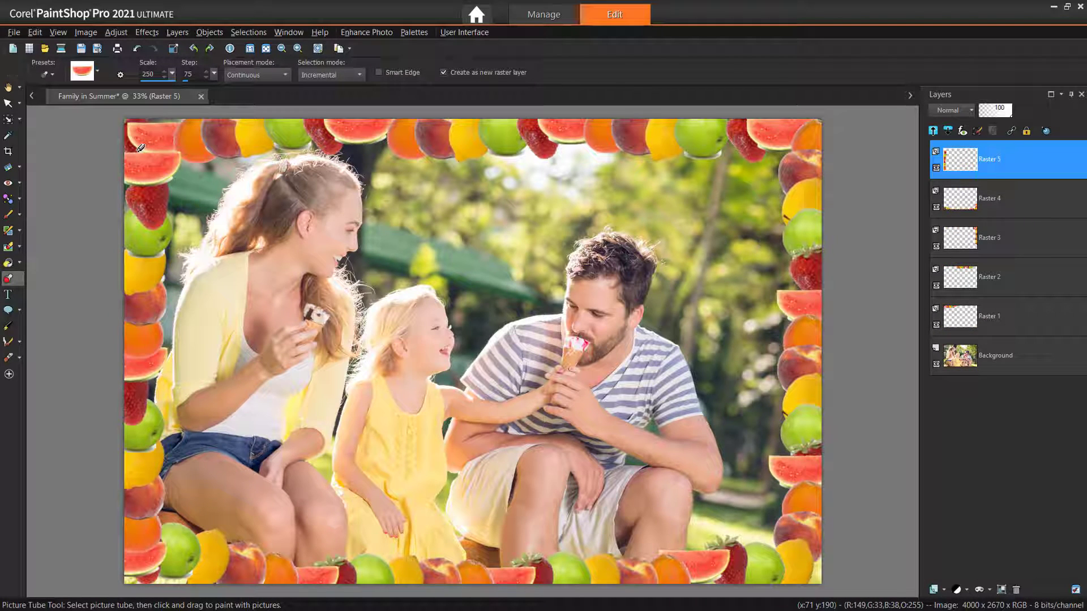